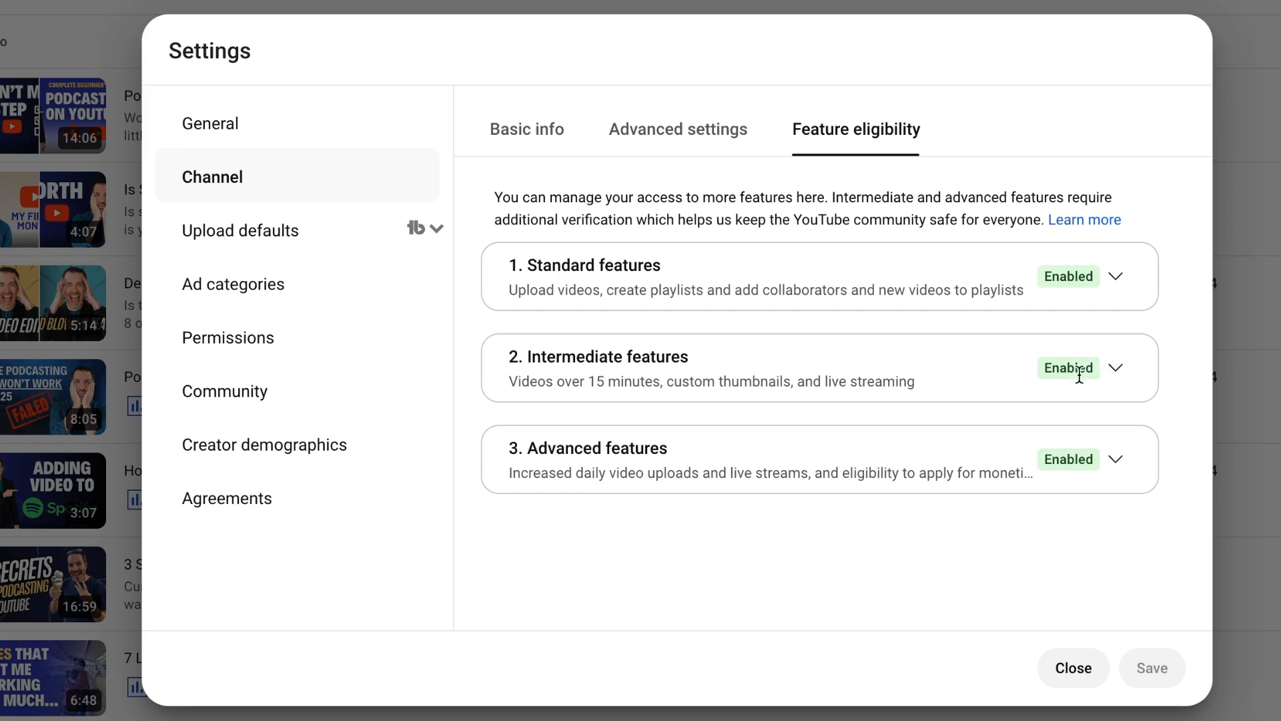
Step: Check the intermediate features entry in the channel's feature eligibility settings
{"action": "left_click", "coordinate": [1128, 375]}
{"action": "left_click", "coordinate": [1122, 373]}
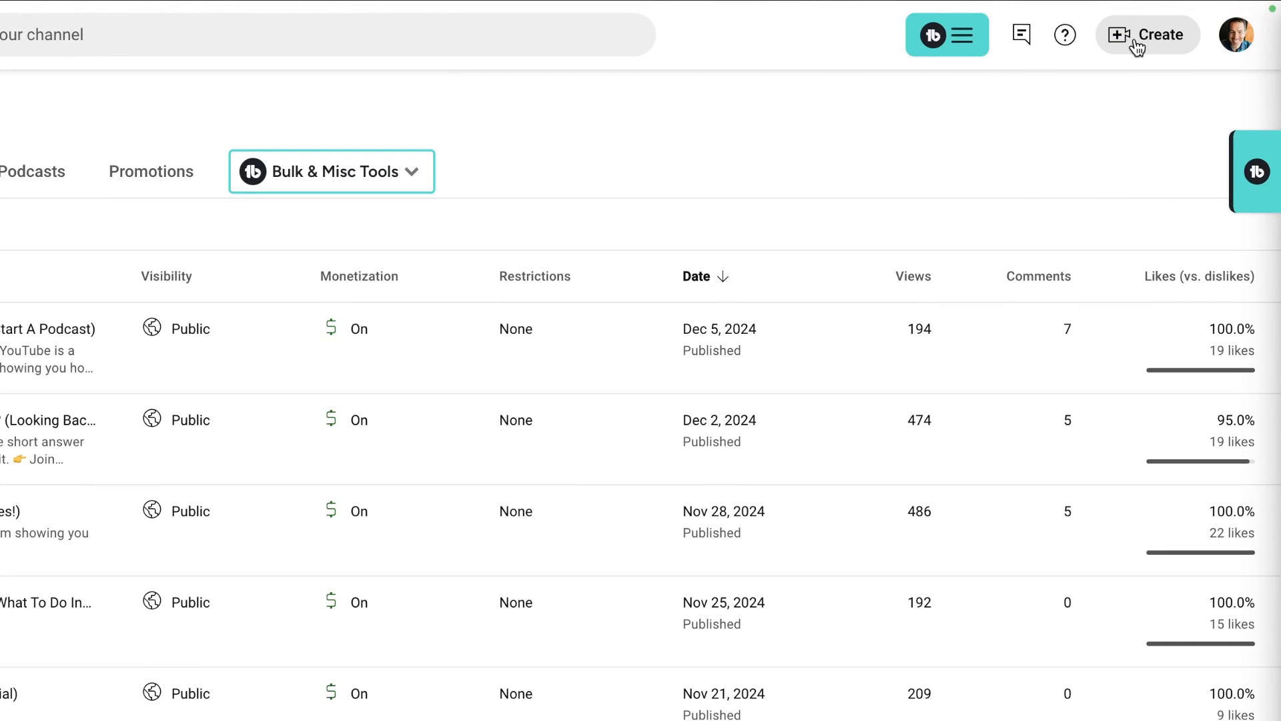
Step: Start a new video upload with the How To Increase Productivity v2 file
{"action": "left_click", "coordinate": [1137, 49]}
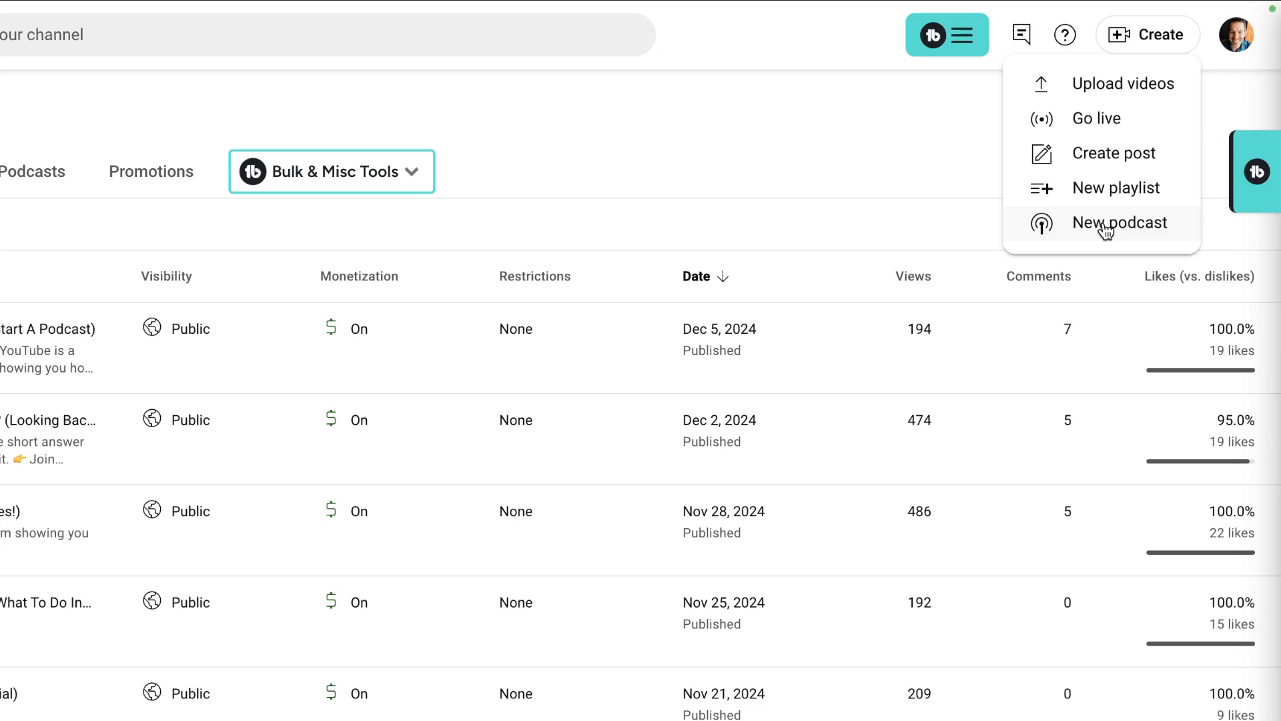
{"action": "left_click", "coordinate": [1119, 86]}
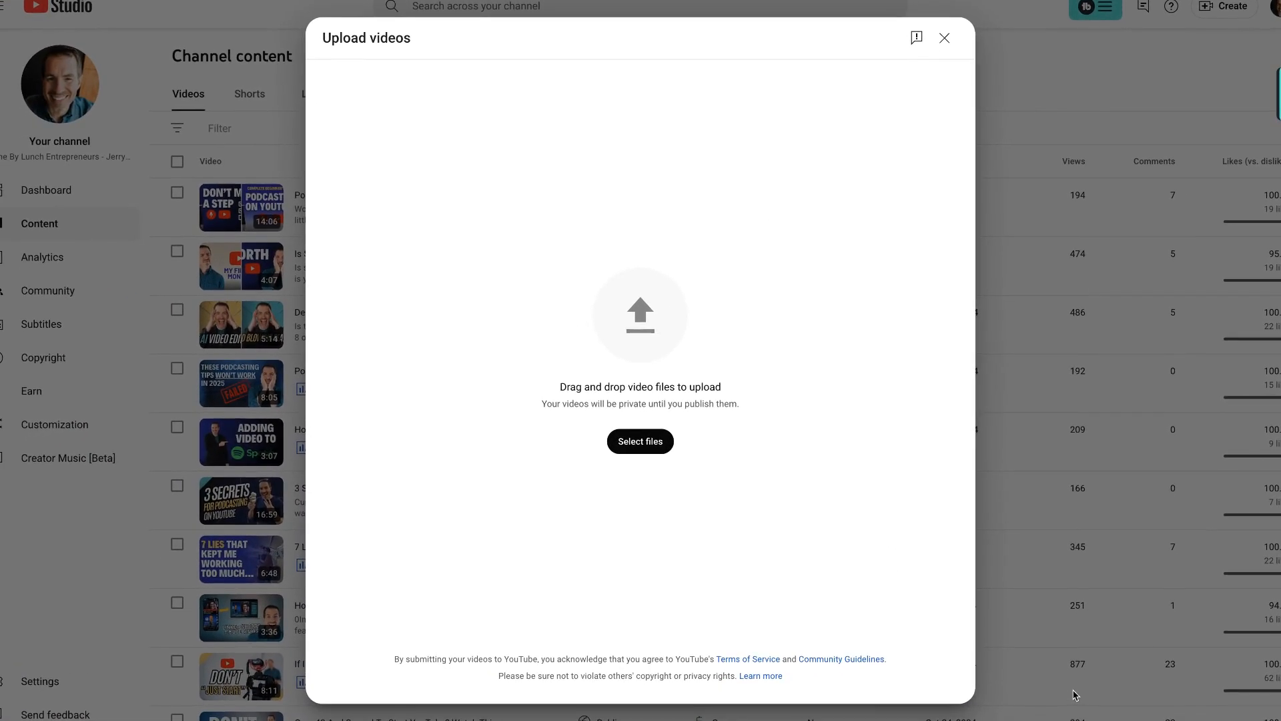
{"action": "mouse_move", "coordinate": [1168, 720]}
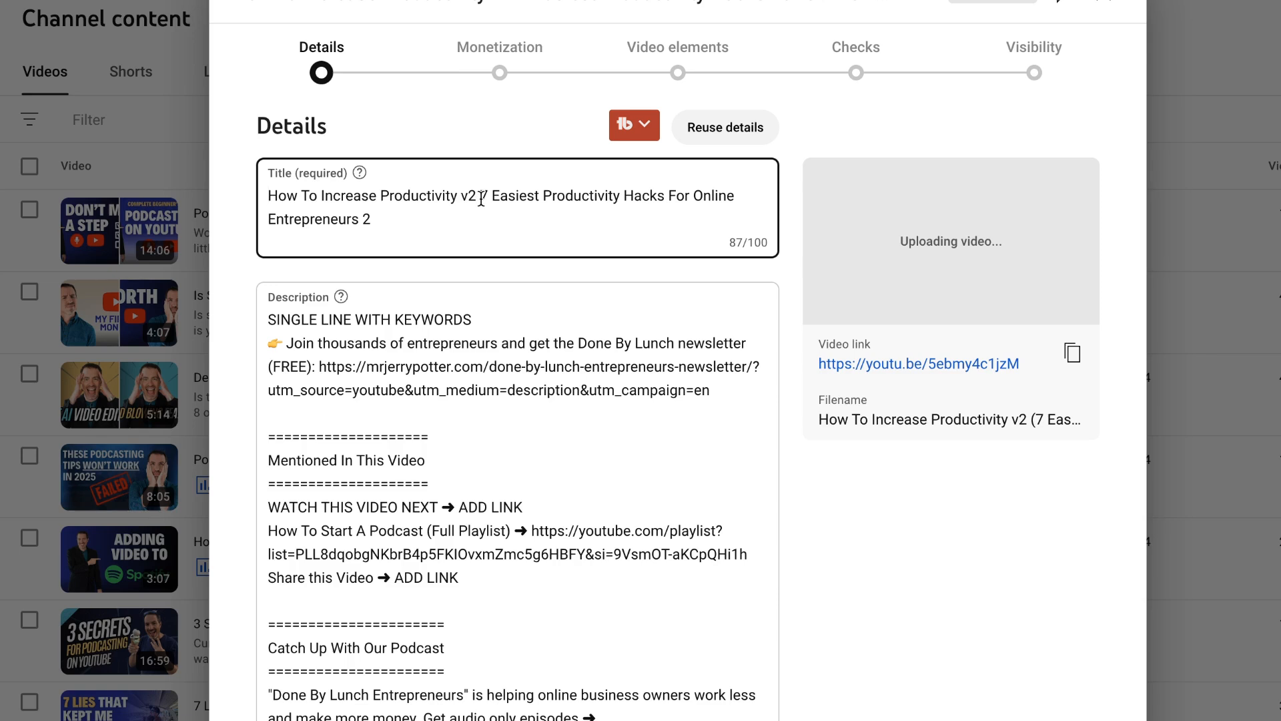
Step: Replace the video title with "How To Increase Productivity (7 Easiest Productivity Hacks For Online Entrepreneurs)", removing the leading space
{"action": "key", "text": "ctrl+a"}
{"action": "type", "text": "How To Increase Productivity (7 Easiest Productivity Hacks For Online Entrepreneurs)"}
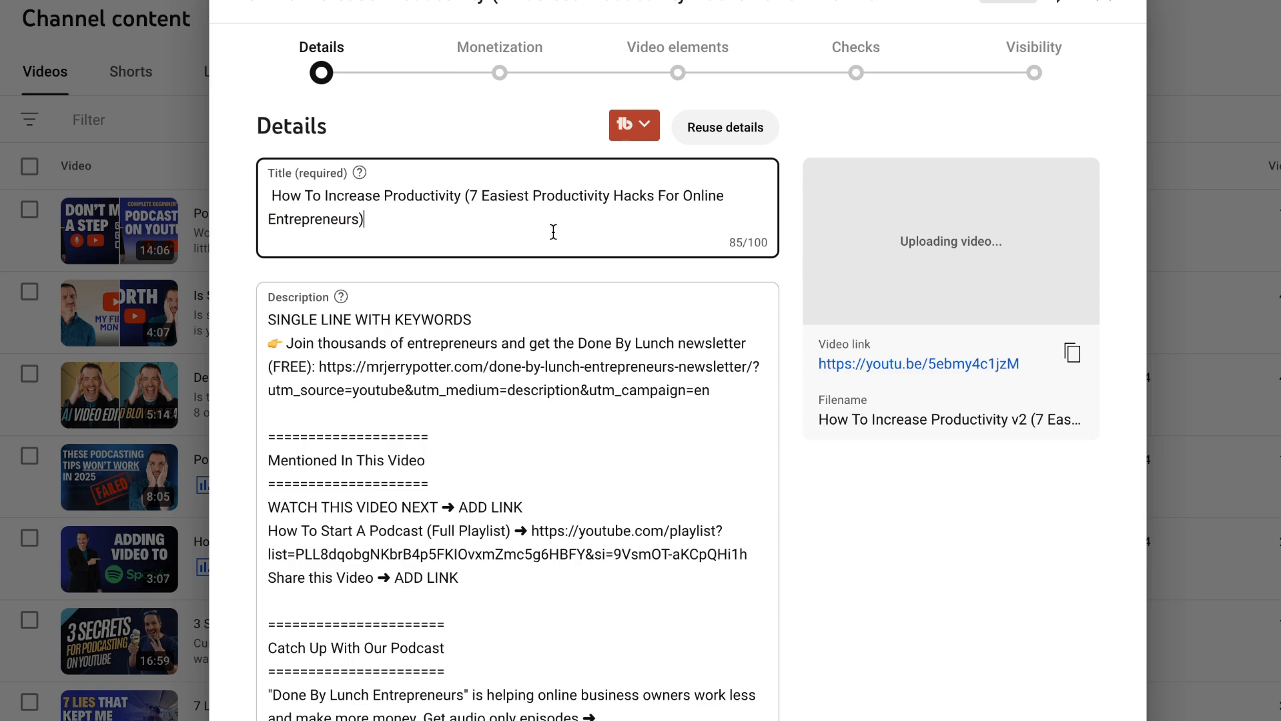
{"action": "key", "text": "ctrl+Home"}
{"action": "key", "text": "Delete"}
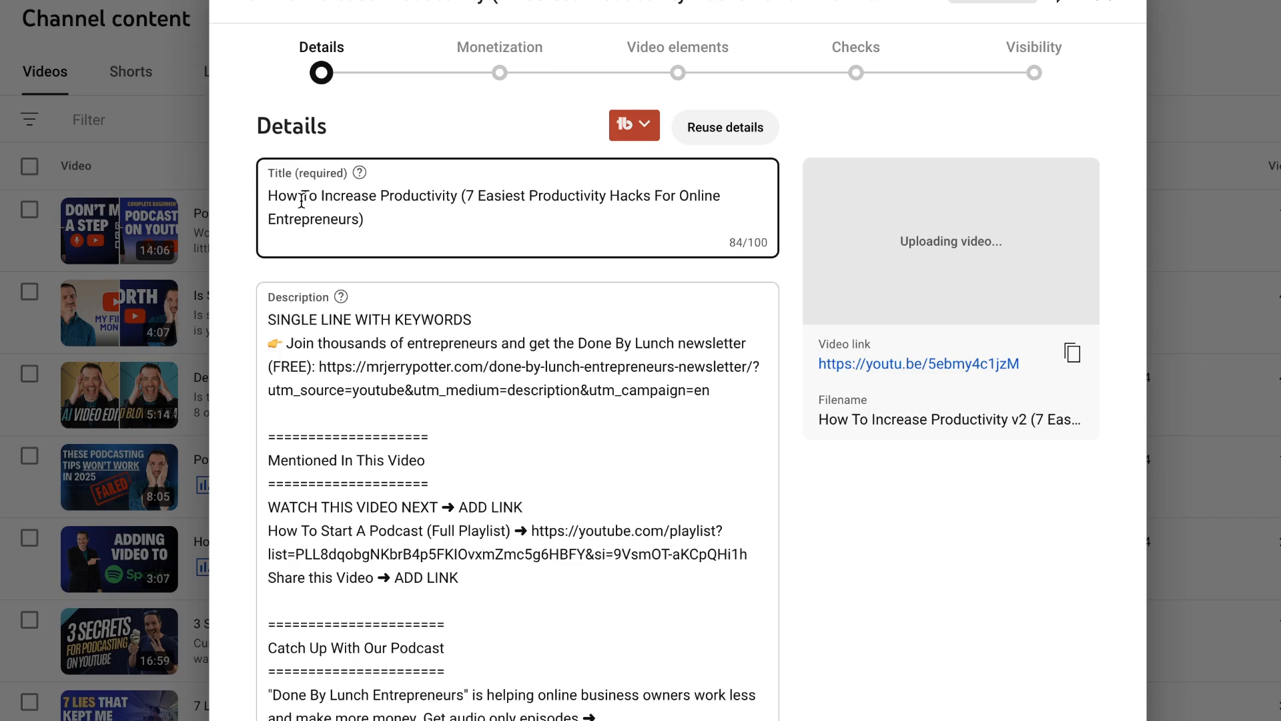
{"action": "left_click", "coordinate": [396, 223]}
{"action": "left_click", "coordinate": [519, 315]}
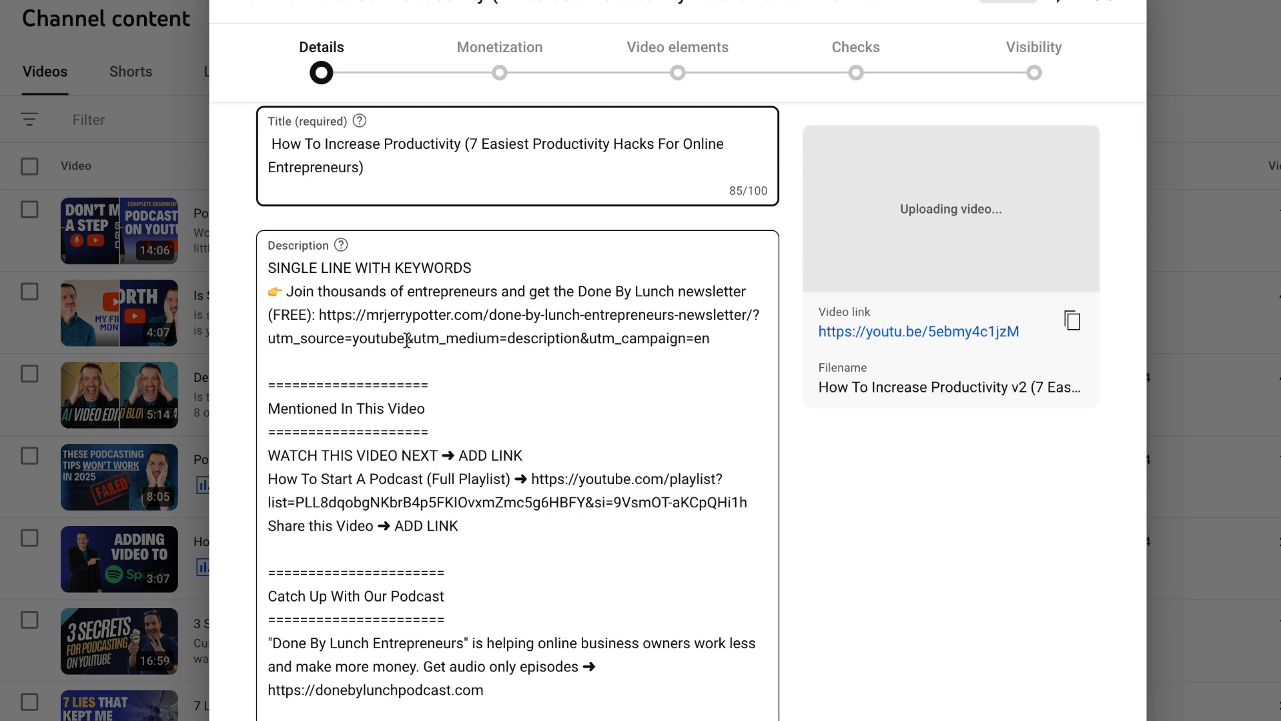
Step: Review the default description text in the channel's upload defaults settings
{"action": "scroll", "coordinate": [413, 329], "scroll_direction": "up", "scroll_amount": 1}
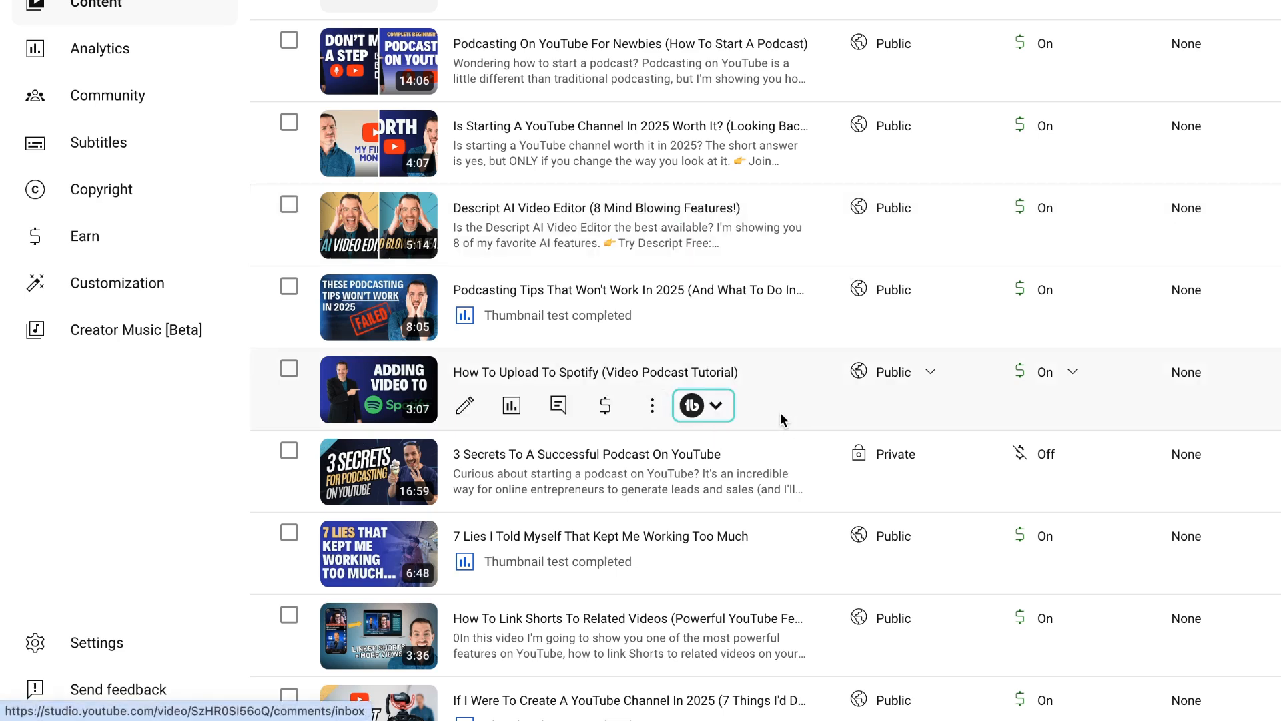
{"action": "left_click", "coordinate": [90, 651]}
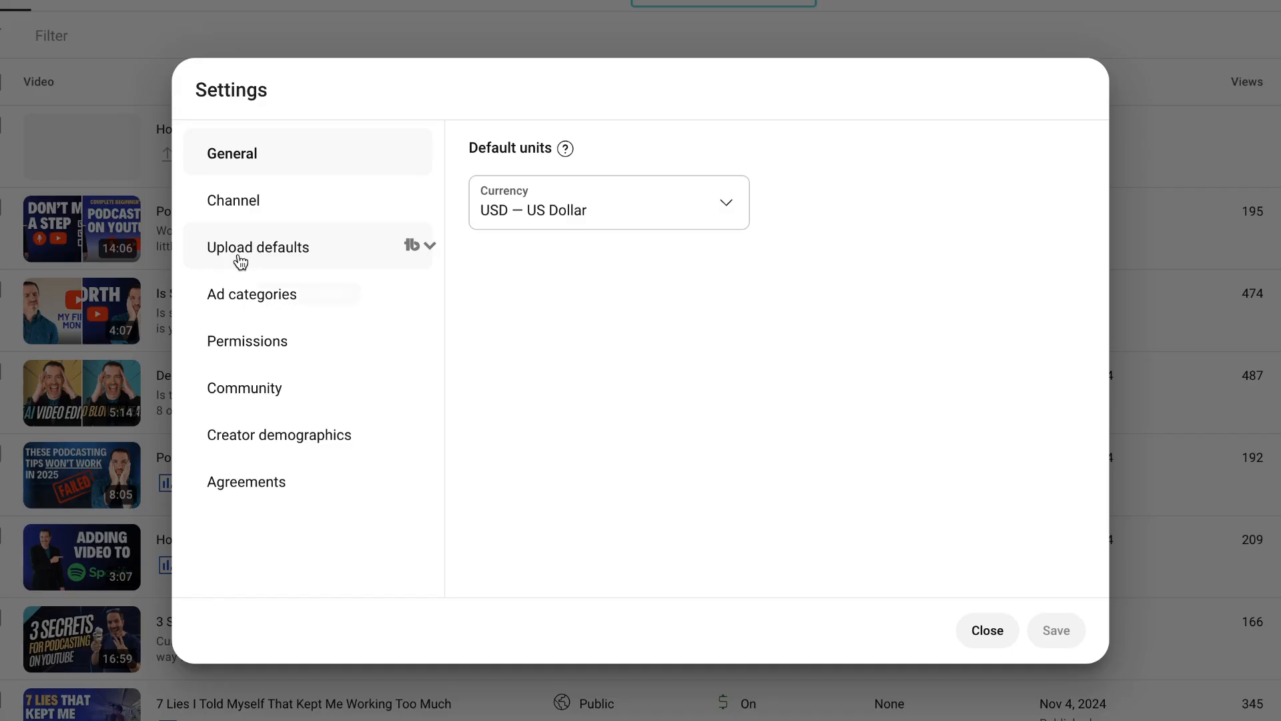
{"action": "left_click", "coordinate": [275, 257]}
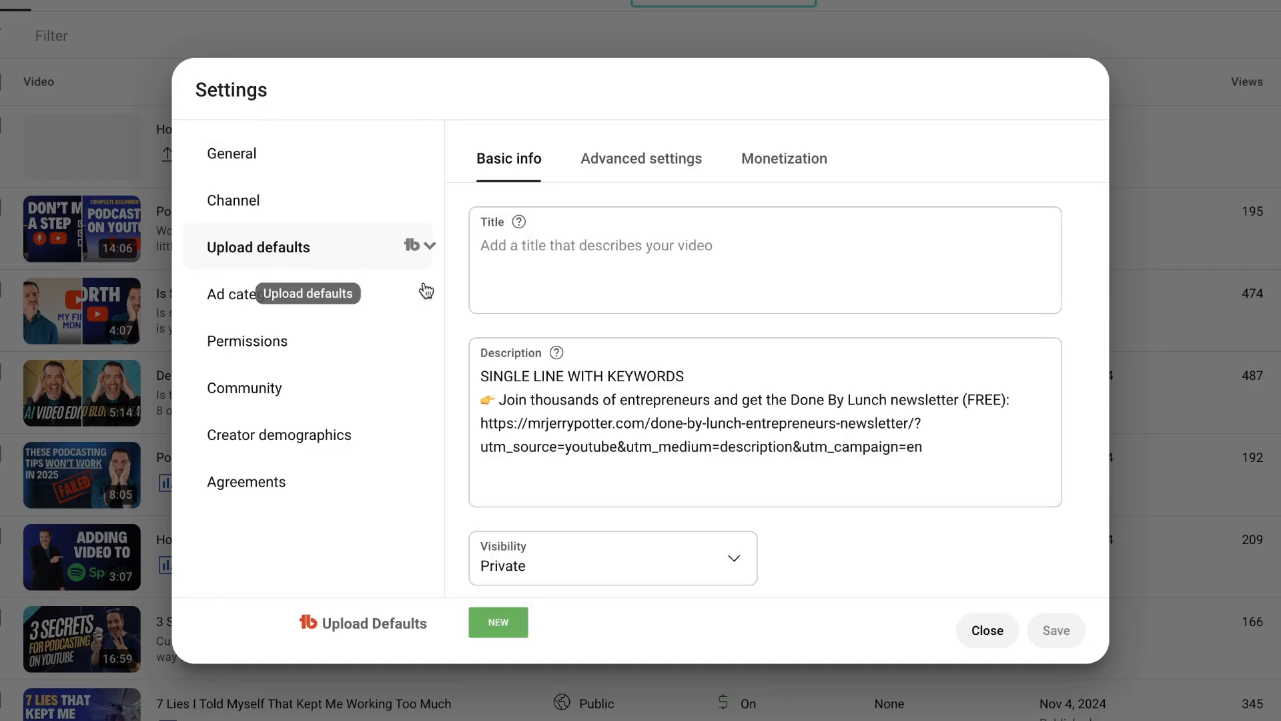
{"action": "scroll", "coordinate": [621, 414], "scroll_direction": "down", "scroll_amount": 2}
{"action": "scroll", "coordinate": [620, 414], "scroll_direction": "down", "scroll_amount": 2}
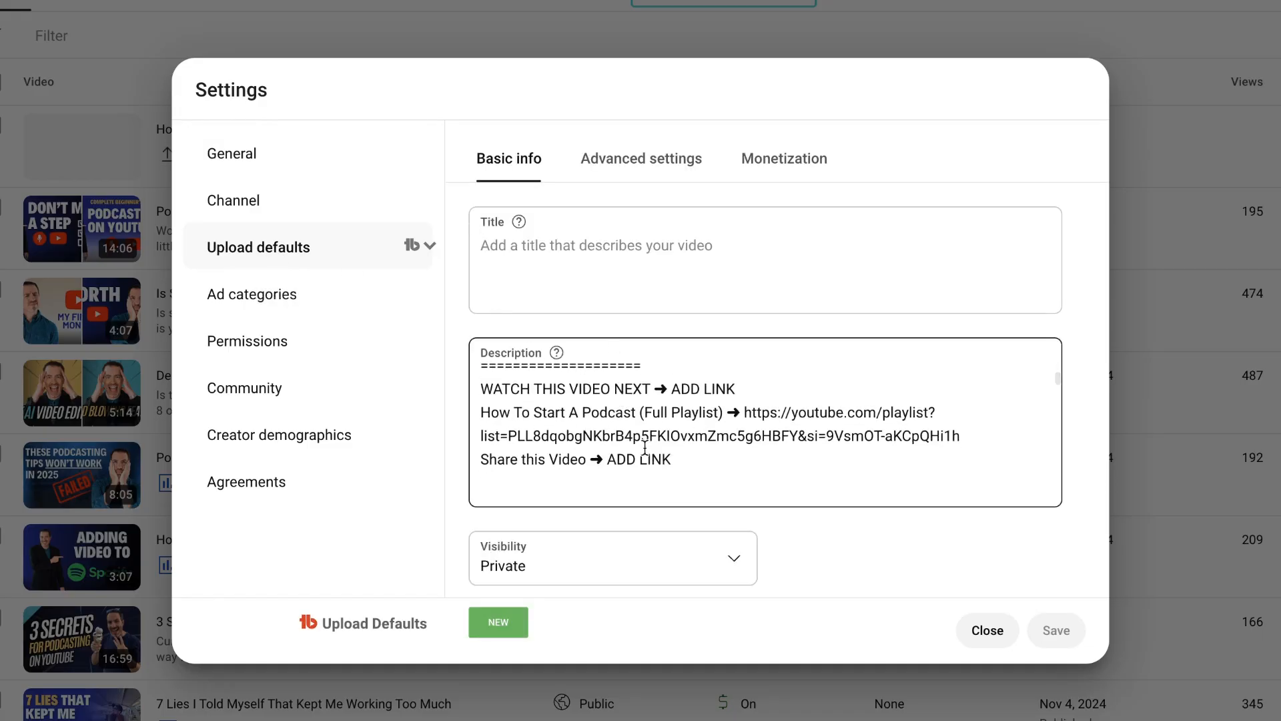
{"action": "scroll", "coordinate": [609, 414], "scroll_direction": "down", "scroll_amount": 3}
{"action": "scroll", "coordinate": [609, 414], "scroll_direction": "down", "scroll_amount": 2}
{"action": "scroll", "coordinate": [594, 412], "scroll_direction": "up", "scroll_amount": 10}
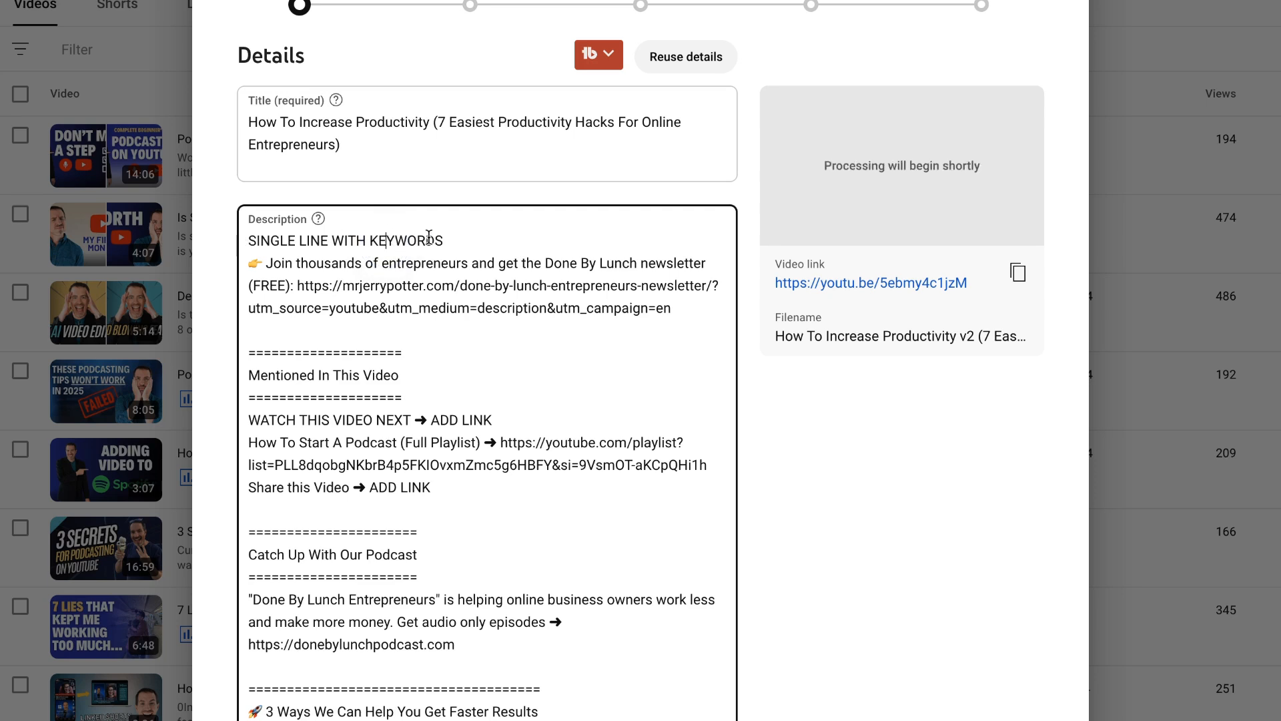
Step: Replace the description's placeholder first line with "Wondering how to increase productivity? I'm sharing the easiest productivity hacks for online entrepreneurs in this video."
{"action": "left_click_drag", "start_coordinate": [446, 239], "coordinate": [257, 239]}
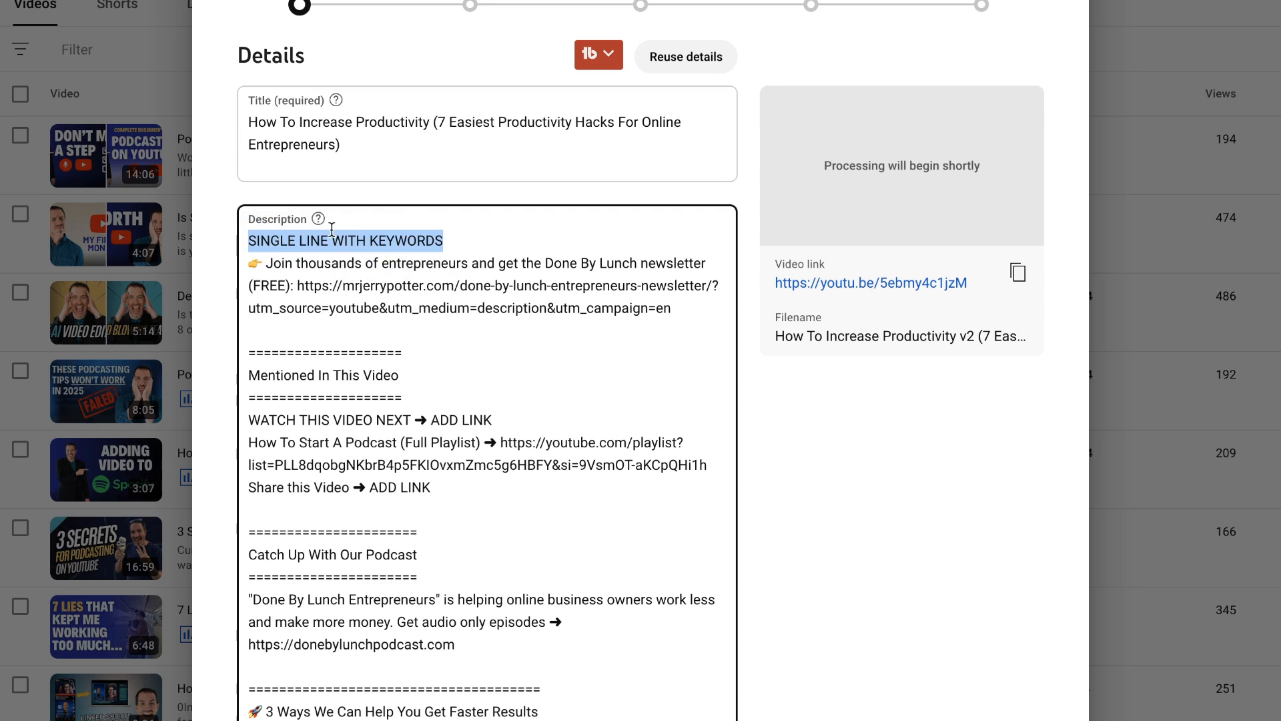
{"action": "left_click", "coordinate": [387, 240]}
{"action": "double_click", "coordinate": [409, 240]}
{"action": "left_click", "coordinate": [472, 242]}
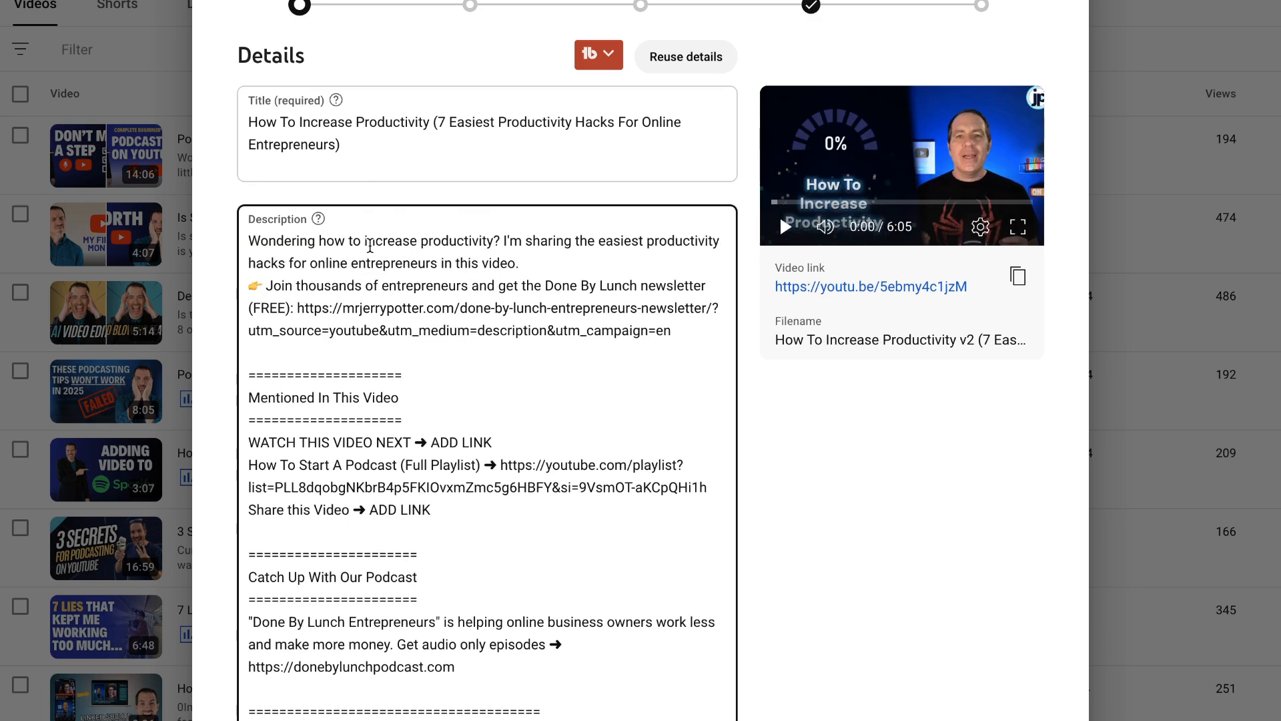
{"action": "left_click_drag", "start_coordinate": [368, 241], "coordinate": [497, 240]}
{"action": "left_click", "coordinate": [587, 243]}
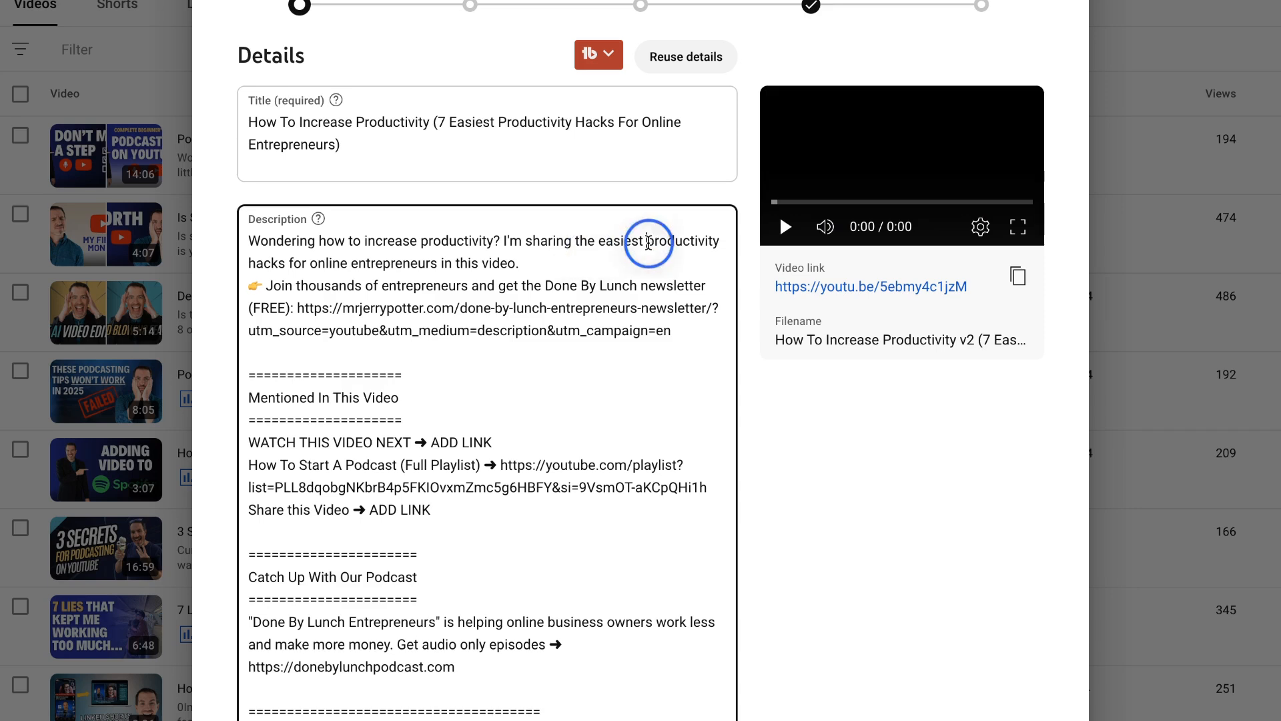
{"action": "left_click_drag", "start_coordinate": [648, 244], "coordinate": [302, 263]}
{"action": "left_click", "coordinate": [425, 246]}
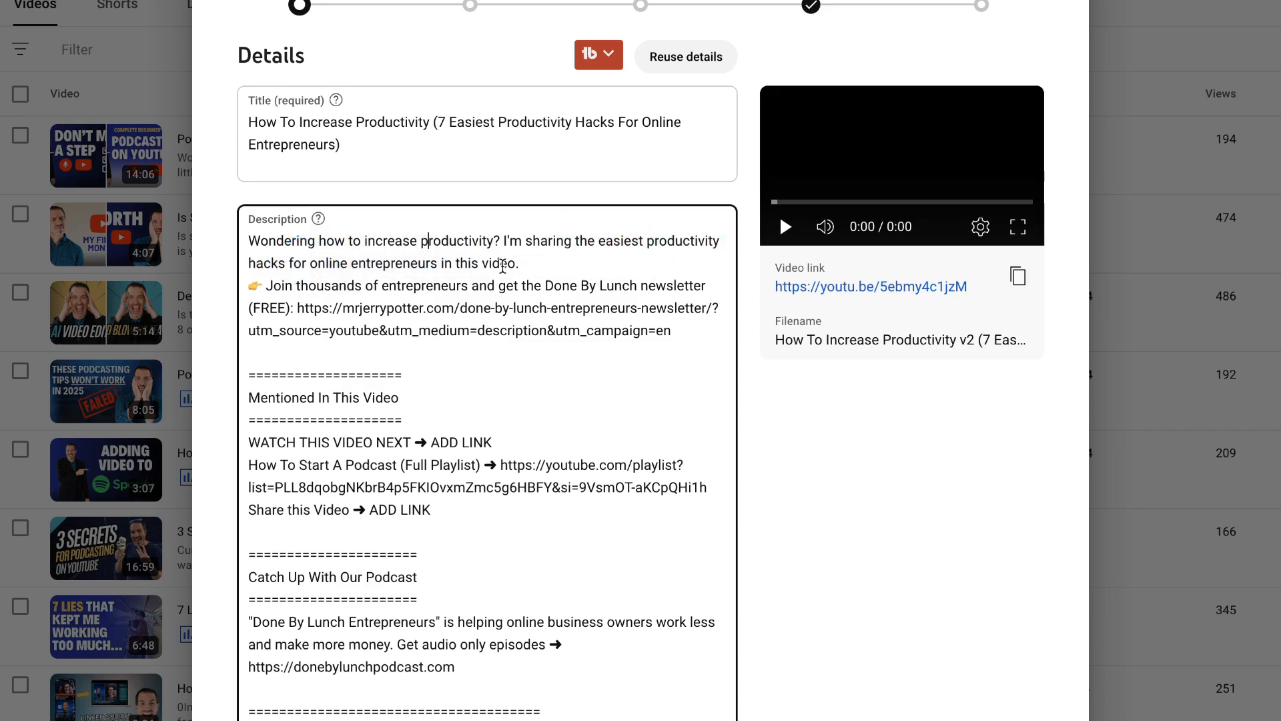
Step: Look over the auto-generated thumbnail images and the Test & compare thumbnail option without applying either
{"action": "scroll", "coordinate": [441, 272], "scroll_direction": "down", "scroll_amount": 1}
{"action": "scroll", "coordinate": [441, 273], "scroll_direction": "down", "scroll_amount": 10}
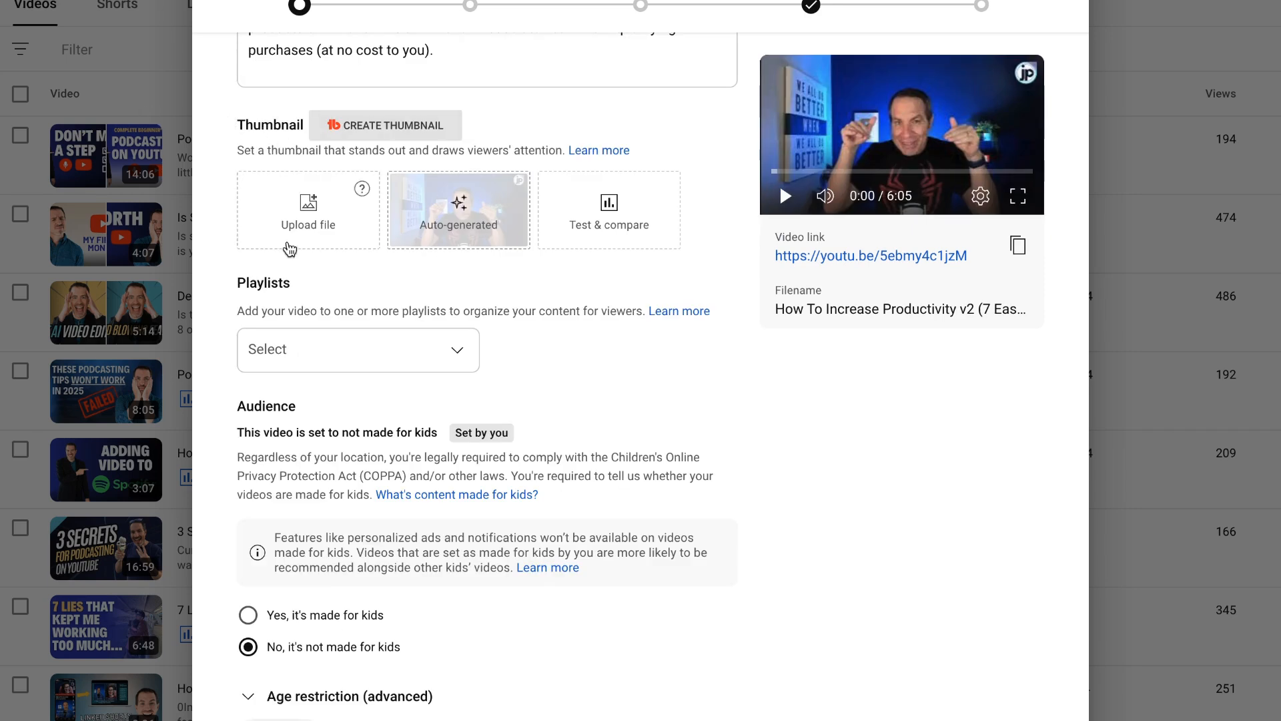
{"action": "left_click", "coordinate": [456, 224]}
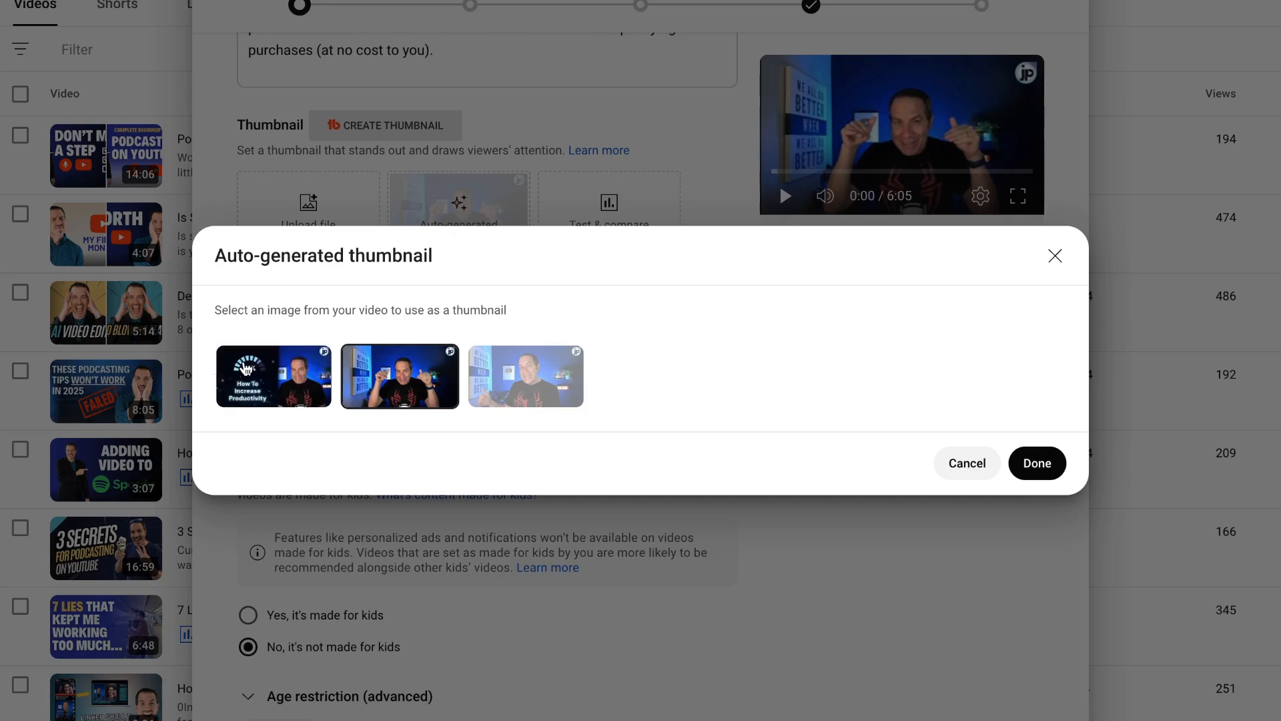
{"action": "left_click", "coordinate": [417, 377]}
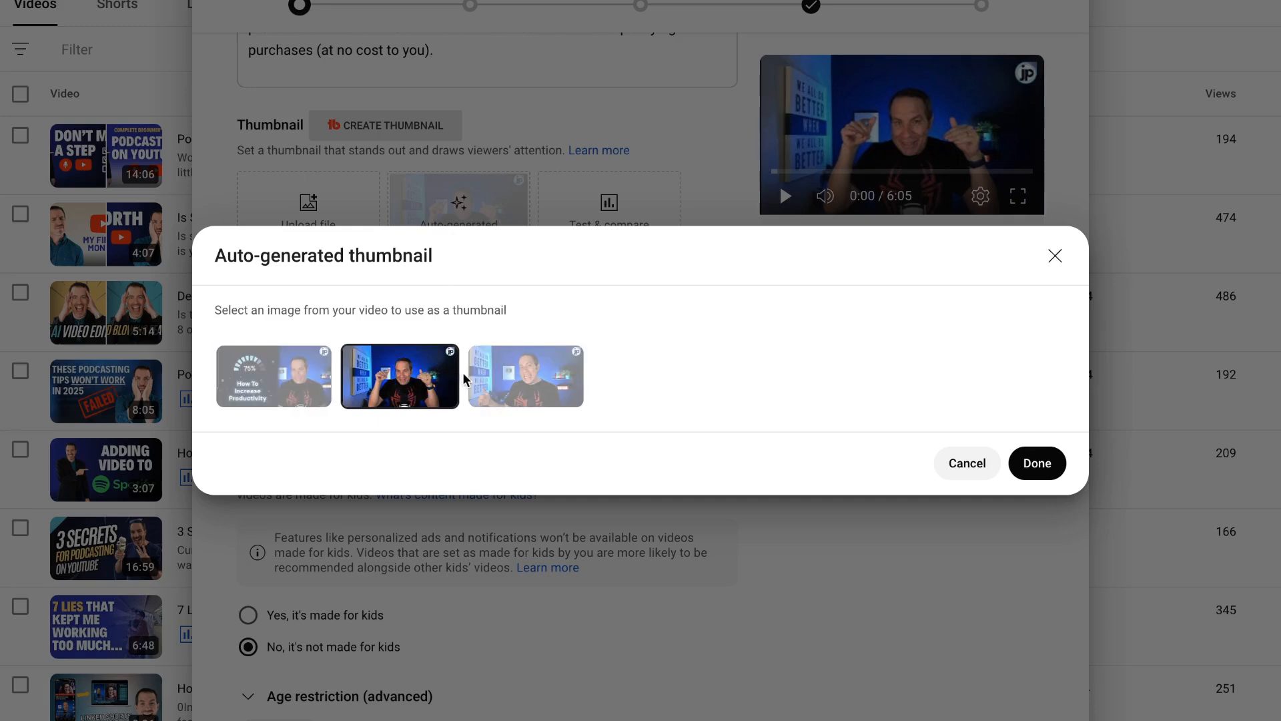
{"action": "left_click", "coordinate": [511, 378]}
{"action": "left_click", "coordinate": [312, 386]}
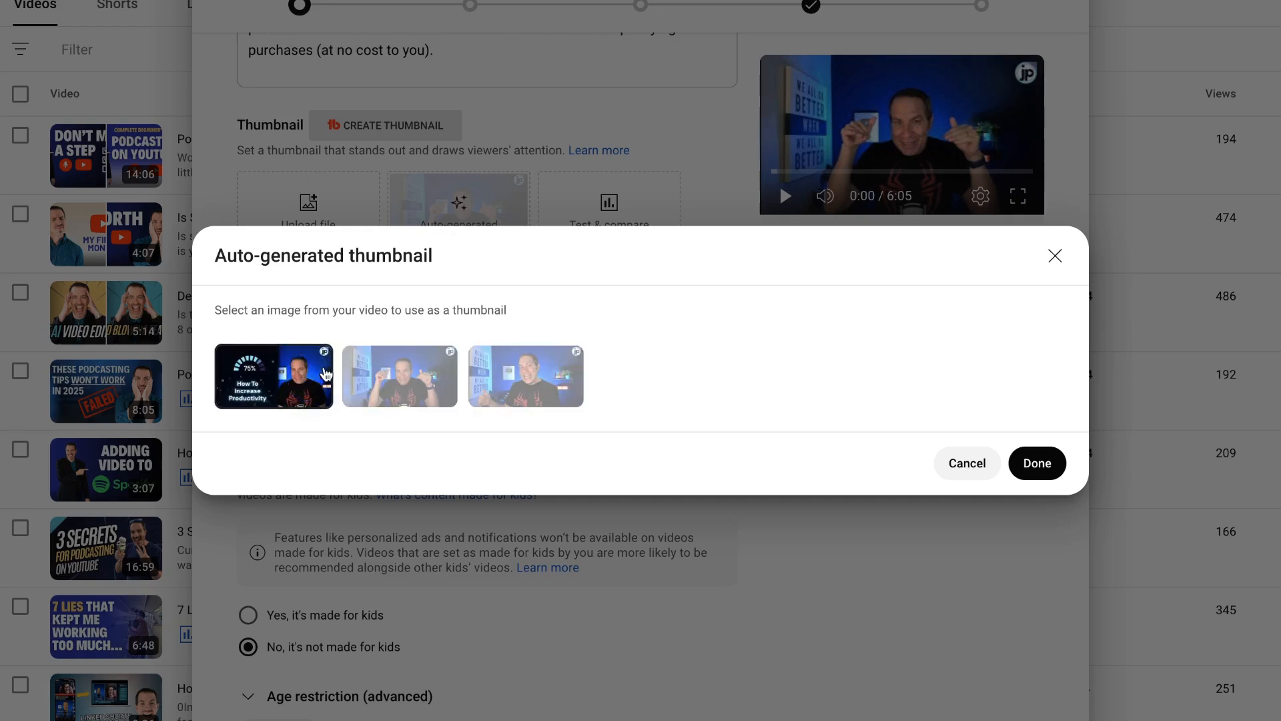
{"action": "left_click", "coordinate": [981, 474]}
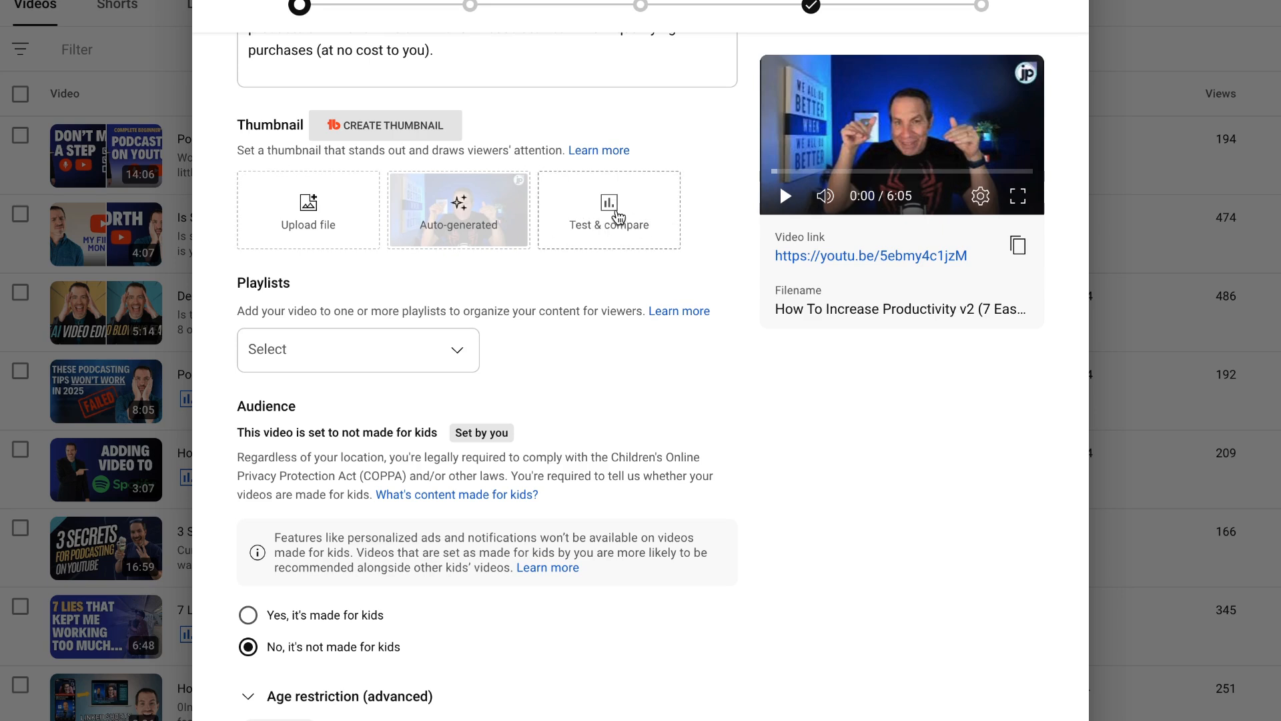
{"action": "left_click", "coordinate": [617, 217]}
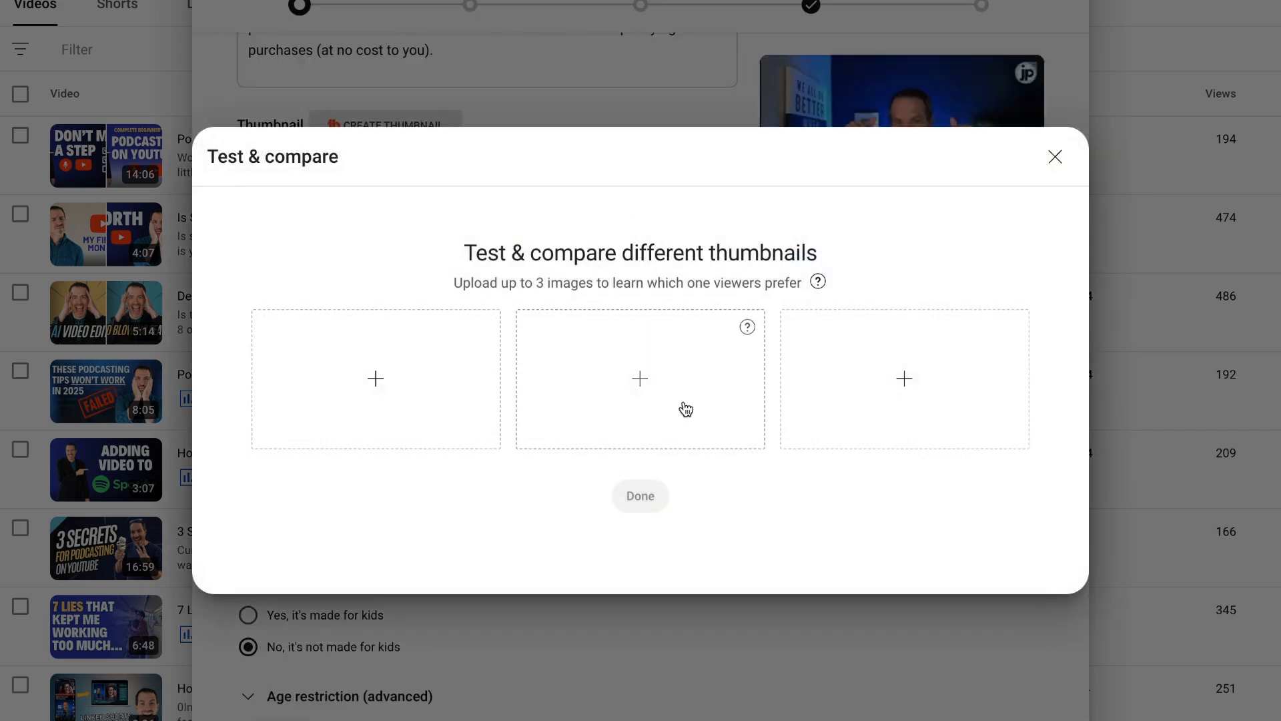
{"action": "left_click", "coordinate": [1061, 160]}
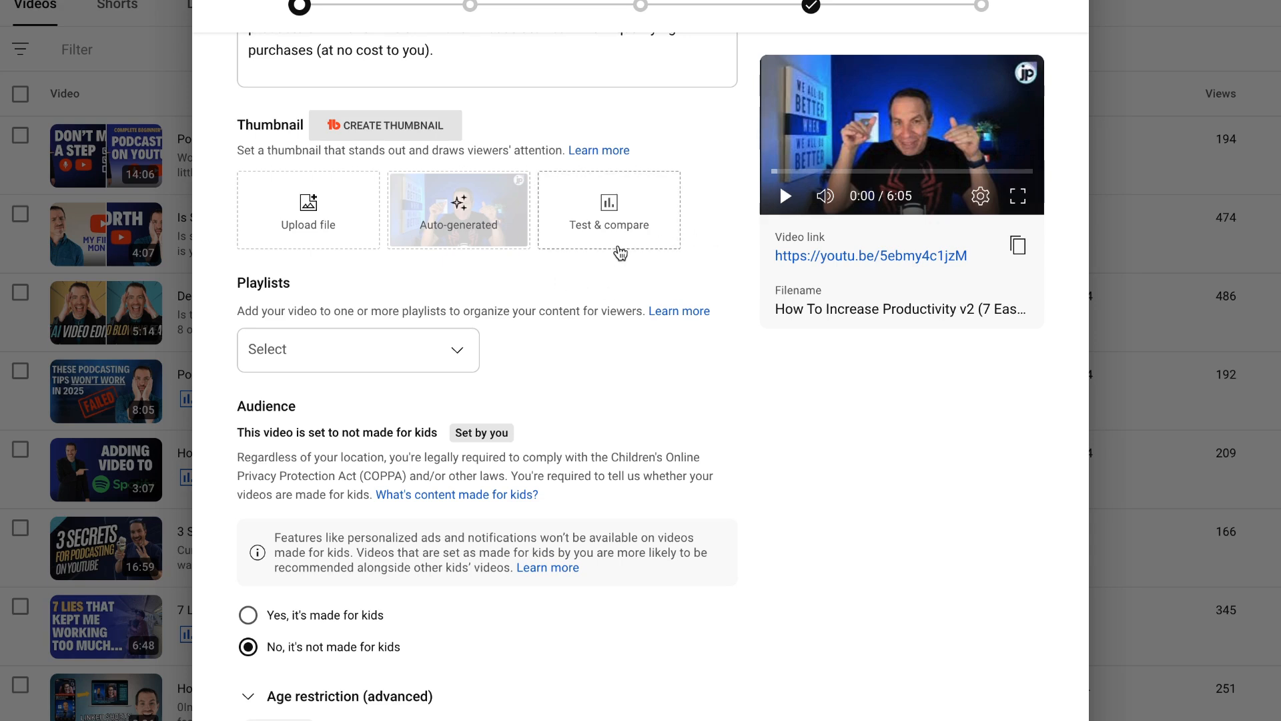
Step: Add the video to the Done By Lunch Entrepreneurs podcast playlist
{"action": "scroll", "coordinate": [288, 220], "scroll_direction": "down", "scroll_amount": 2}
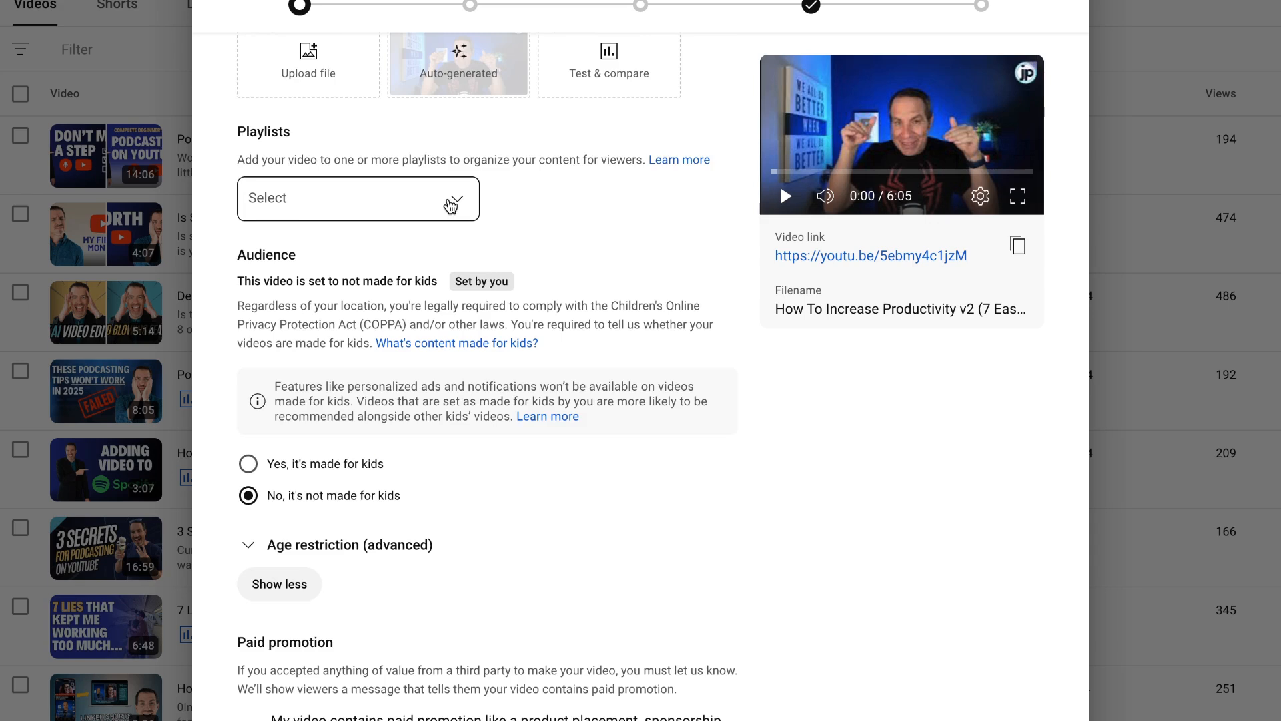
{"action": "left_click", "coordinate": [451, 205]}
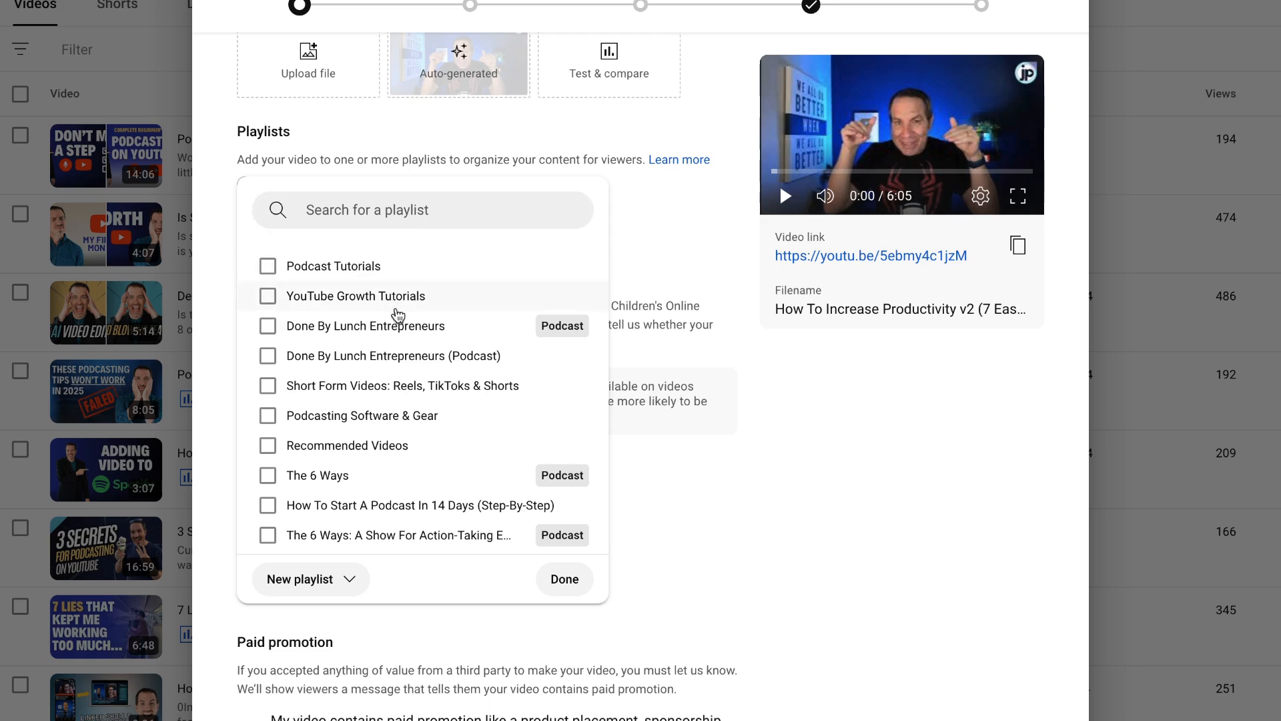
{"action": "left_click", "coordinate": [558, 328]}
{"action": "left_click", "coordinate": [571, 470]}
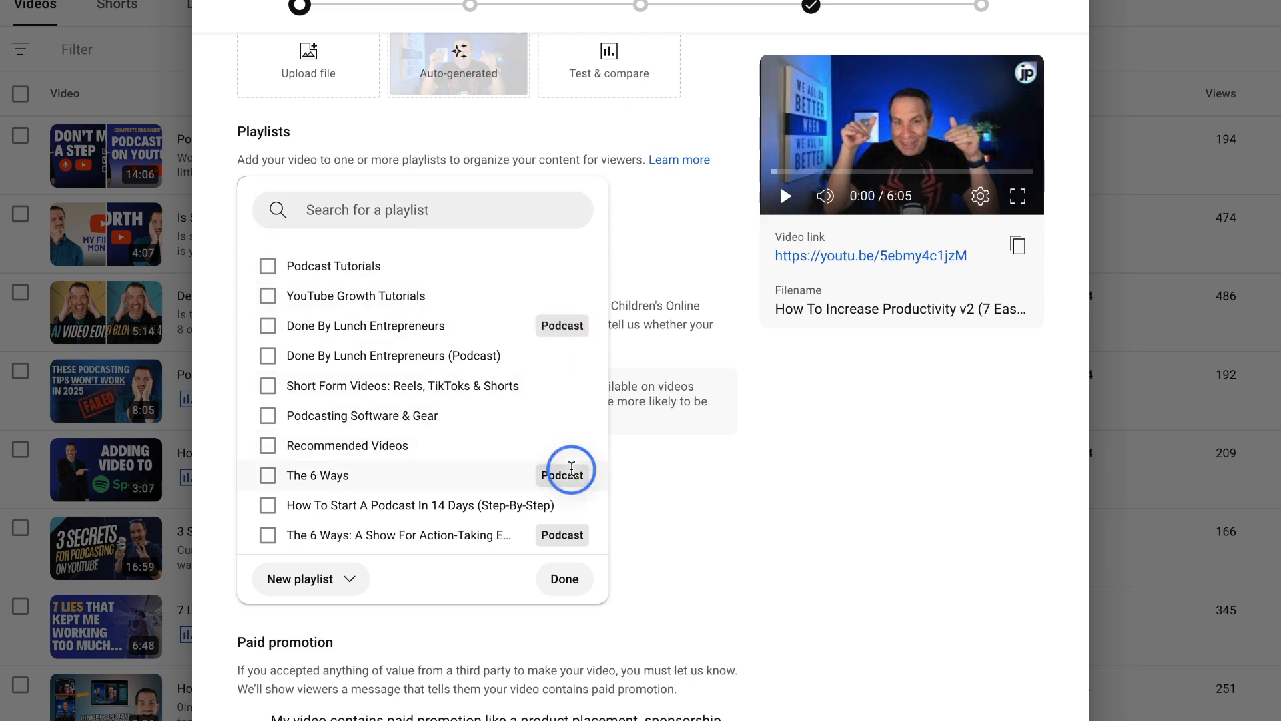
{"action": "double_click", "coordinate": [572, 327]}
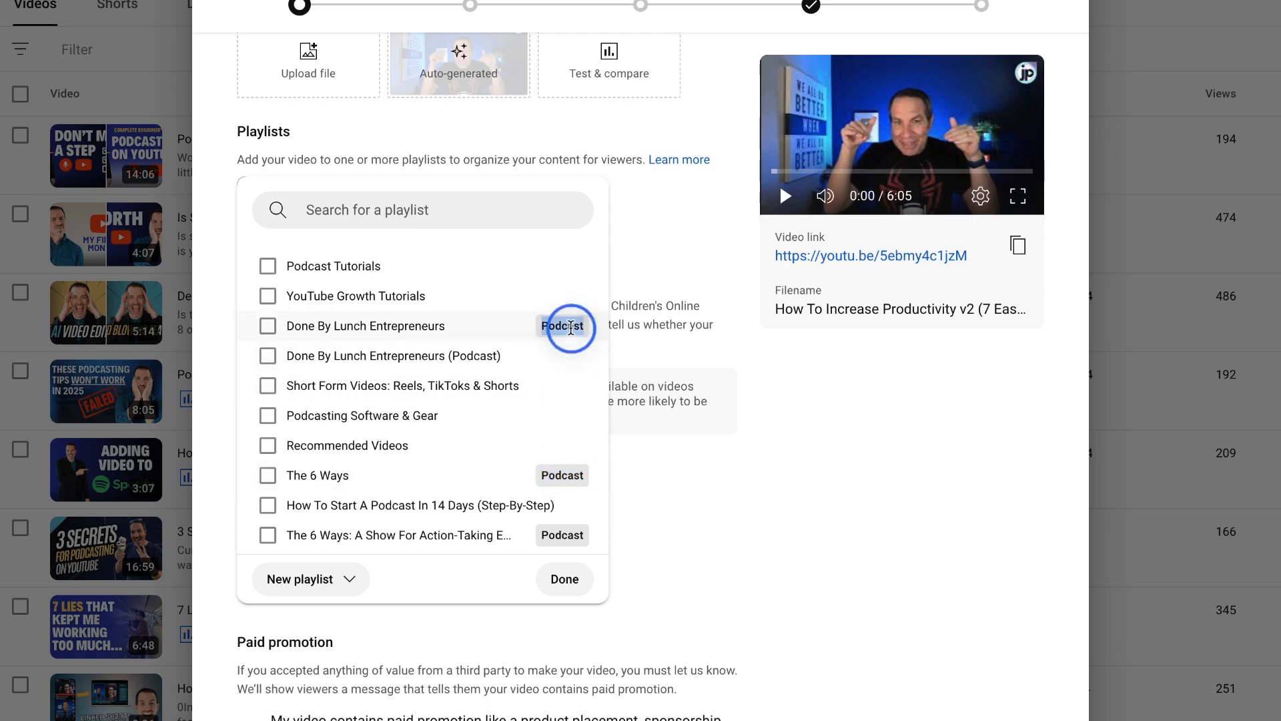
{"action": "left_click", "coordinate": [530, 330]}
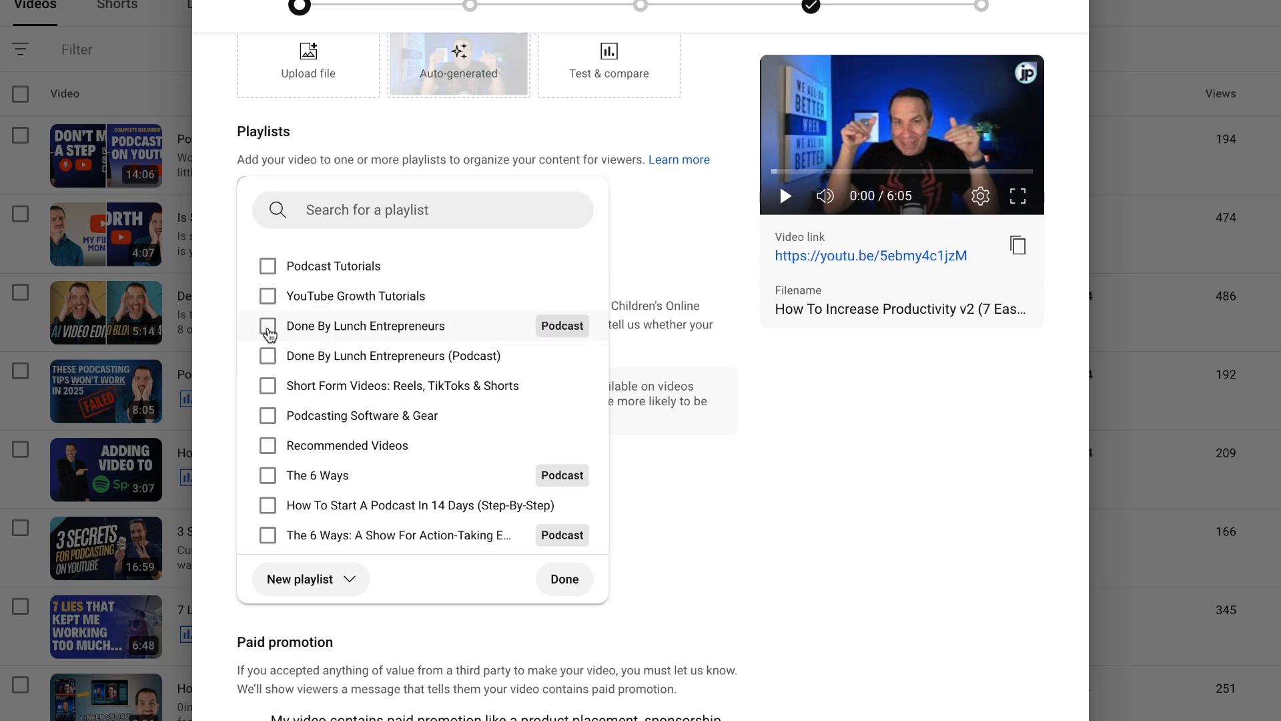
{"action": "left_click", "coordinate": [268, 328]}
{"action": "left_click", "coordinate": [565, 580]}
Step: Leave the paid promotion declaration unselected and answer No to the altered content question
{"action": "scroll", "coordinate": [352, 429], "scroll_direction": "down", "scroll_amount": 7}
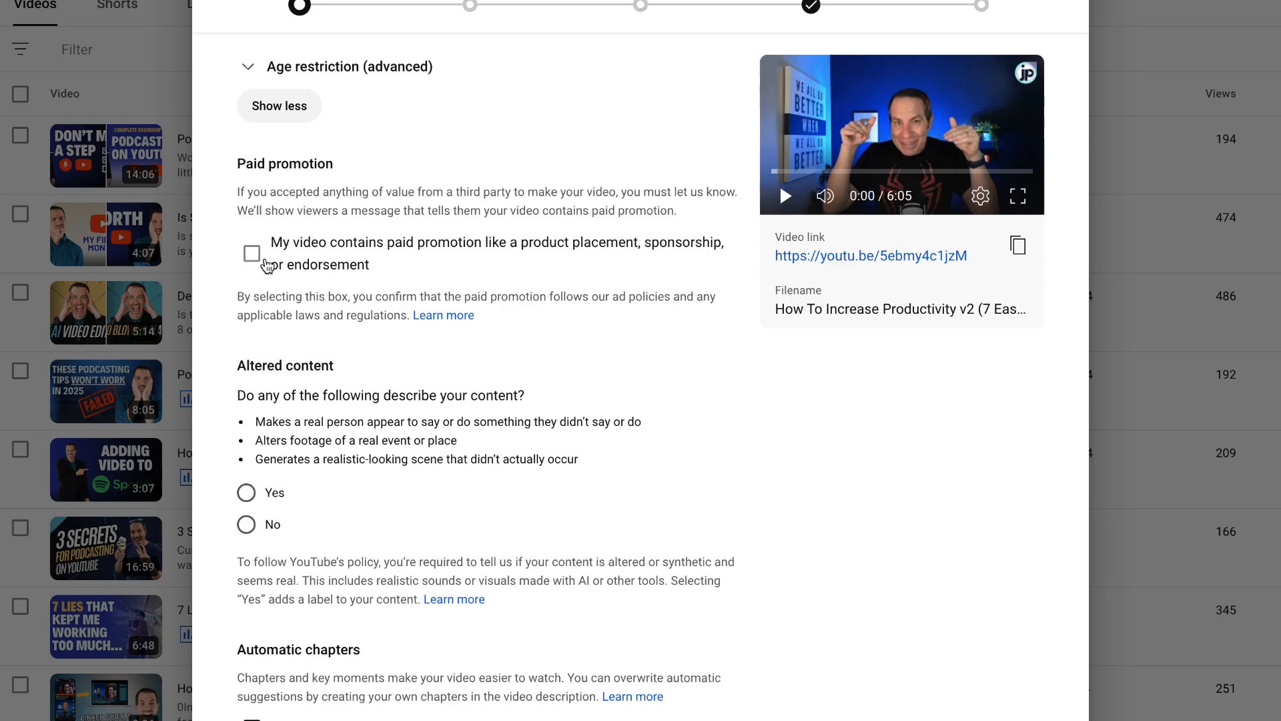
{"action": "scroll", "coordinate": [268, 266], "scroll_direction": "down", "scroll_amount": 4}
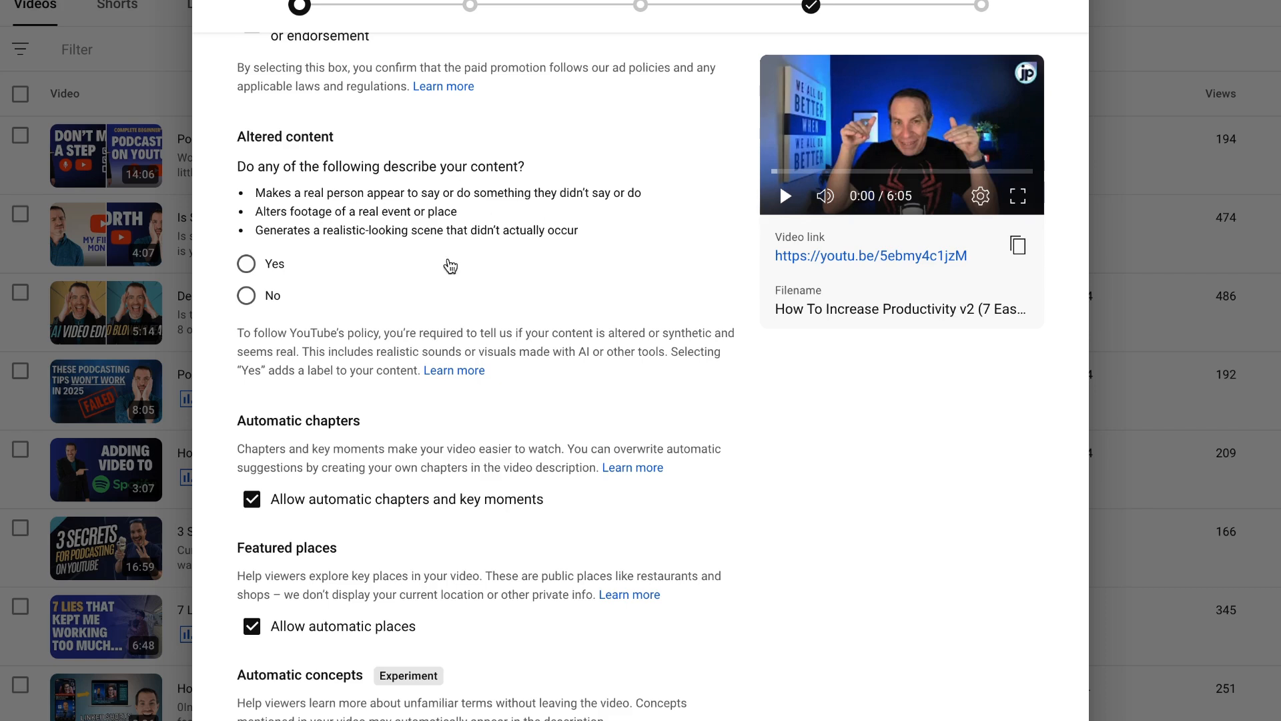
{"action": "left_click", "coordinate": [251, 300]}
Step: Add the tag "how to increase productivity" to the video
{"action": "scroll", "coordinate": [377, 252], "scroll_direction": "down", "scroll_amount": 8}
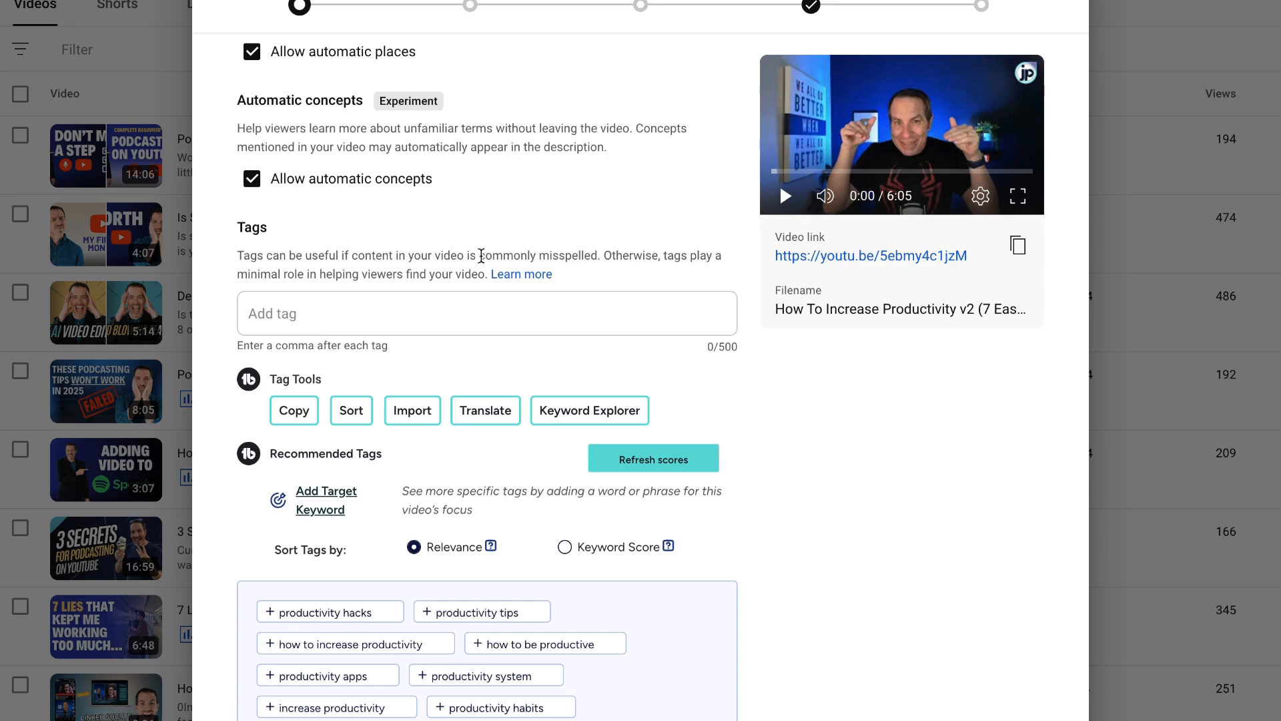
{"action": "left_click", "coordinate": [347, 320]}
{"action": "type", "text": "how to increase productivity"}
{"action": "key", "text": "Return"}
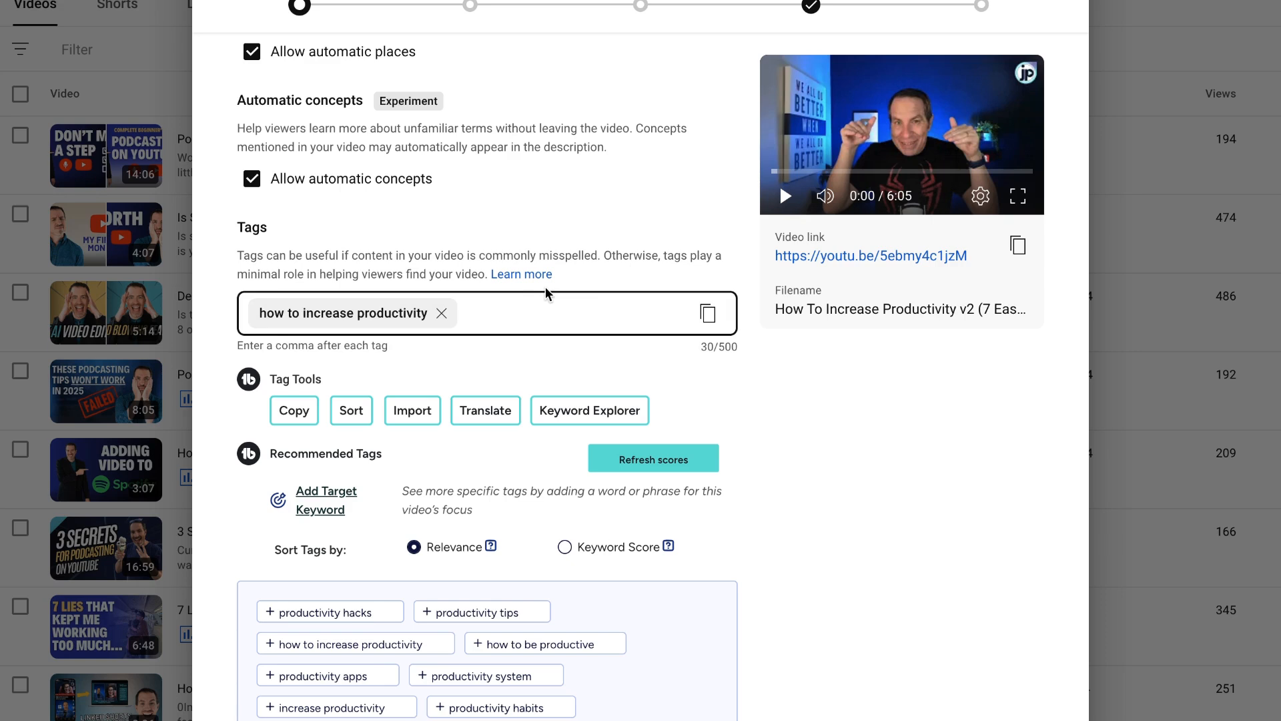
Step: Keep English as the video language and choose Education as the video's category
{"action": "scroll", "coordinate": [546, 293], "scroll_direction": "down", "scroll_amount": 10}
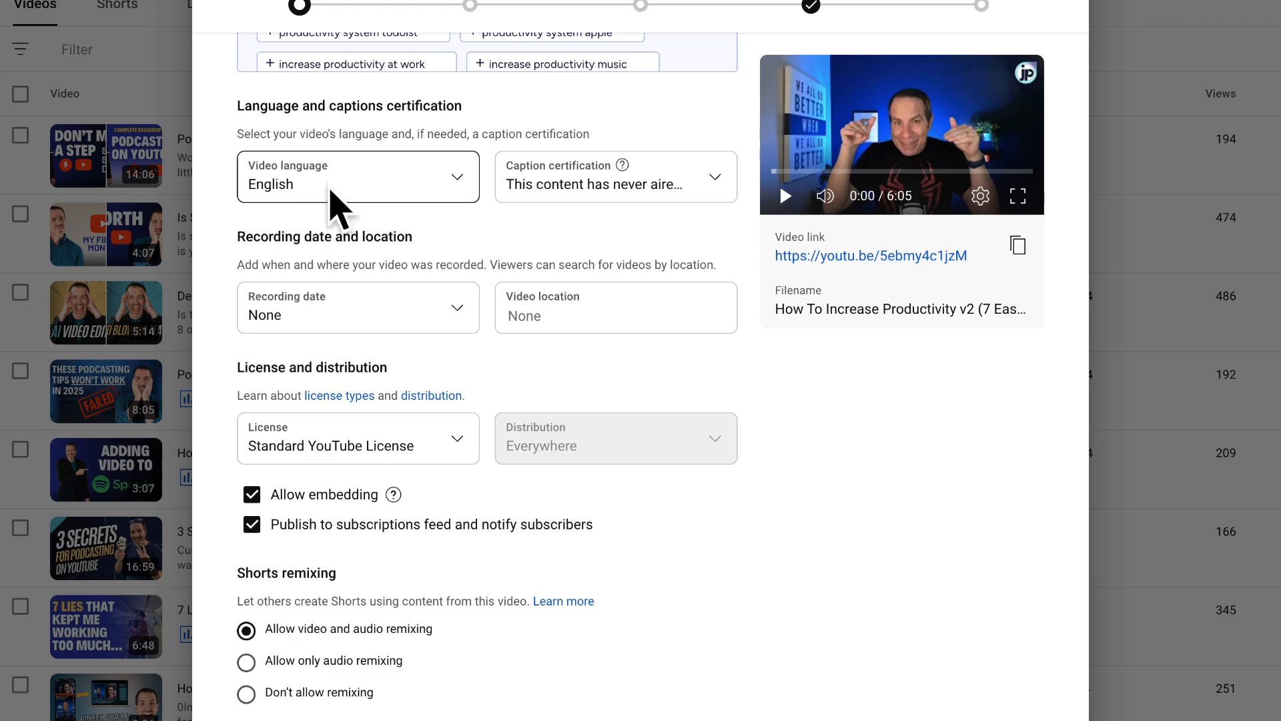
{"action": "scroll", "coordinate": [647, 386], "scroll_direction": "down", "scroll_amount": 9}
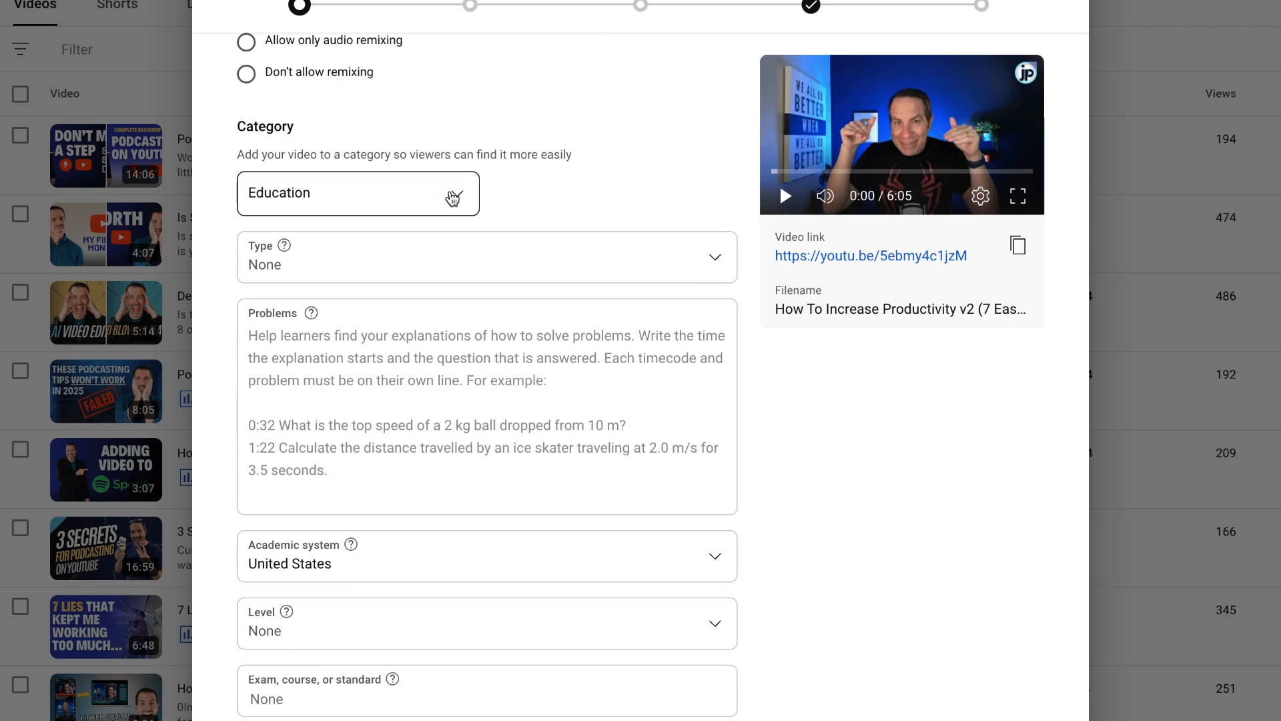
{"action": "left_click", "coordinate": [444, 202]}
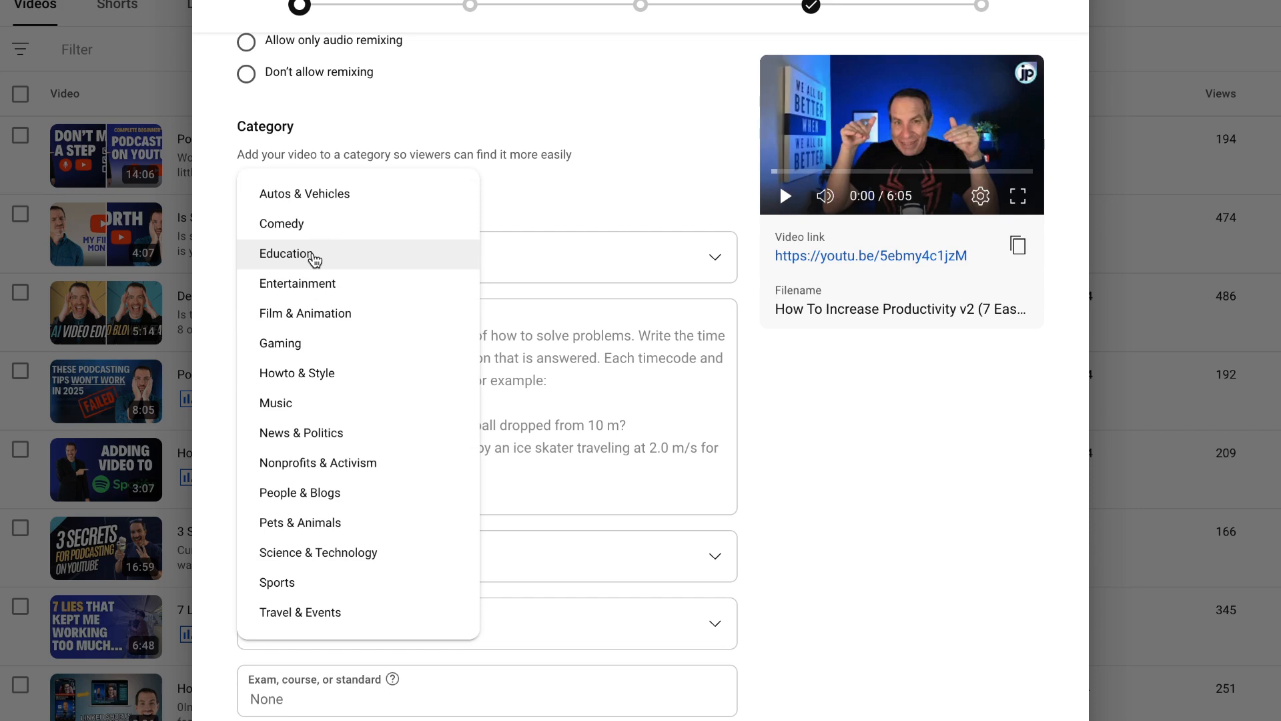
{"action": "left_click", "coordinate": [314, 259]}
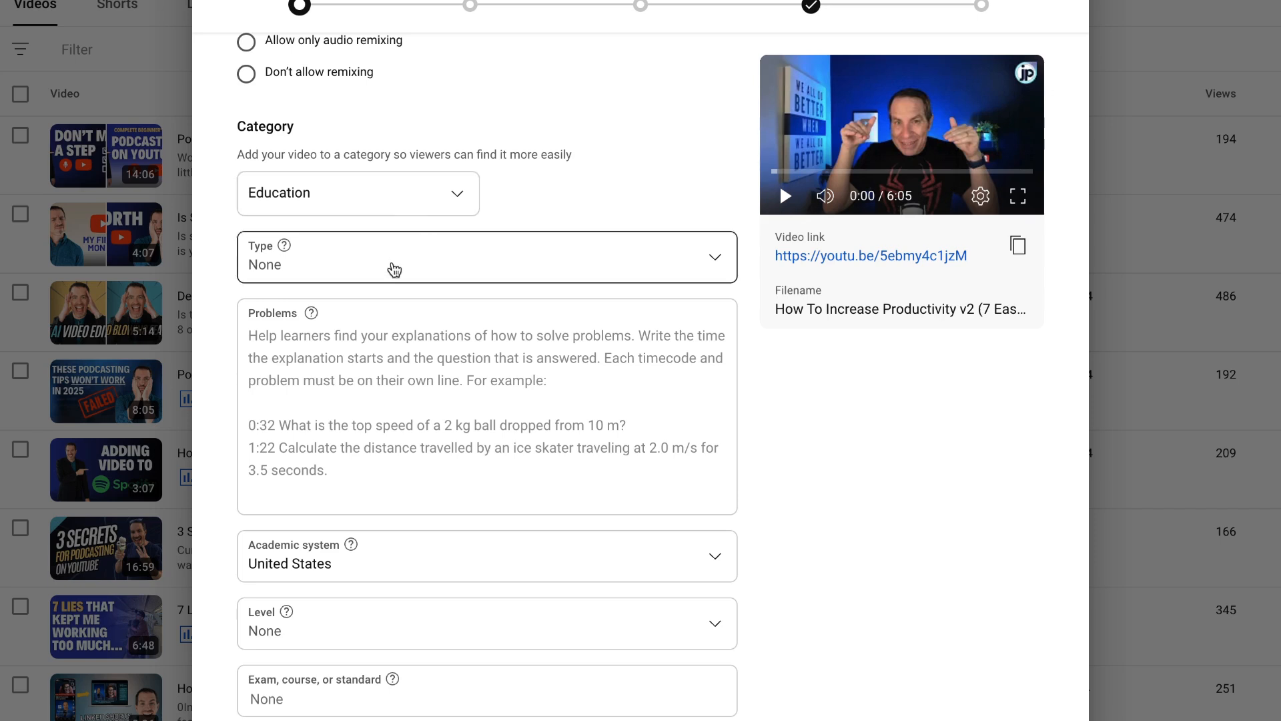
{"action": "scroll", "coordinate": [394, 269], "scroll_direction": "down", "scroll_amount": 6}
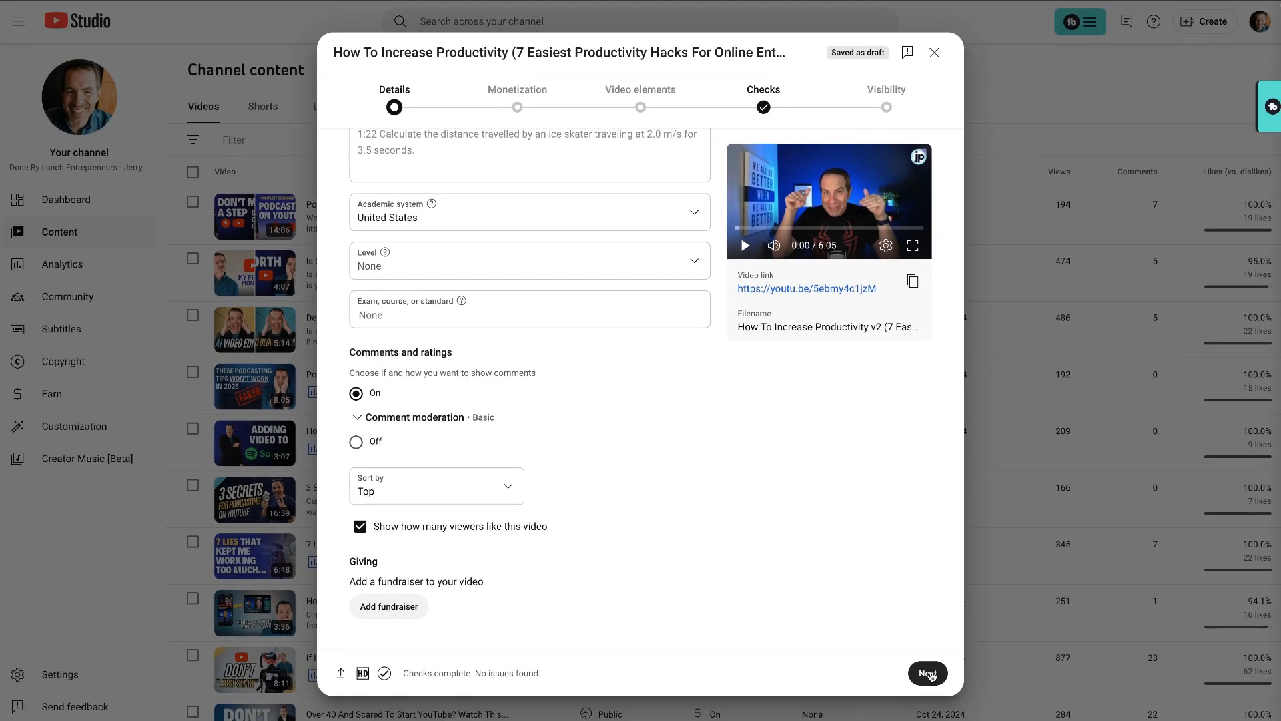
Step: Leave monetization on, declare None of the above for the ad suitability topics, and submit the rating
{"action": "left_click", "coordinate": [929, 673]}
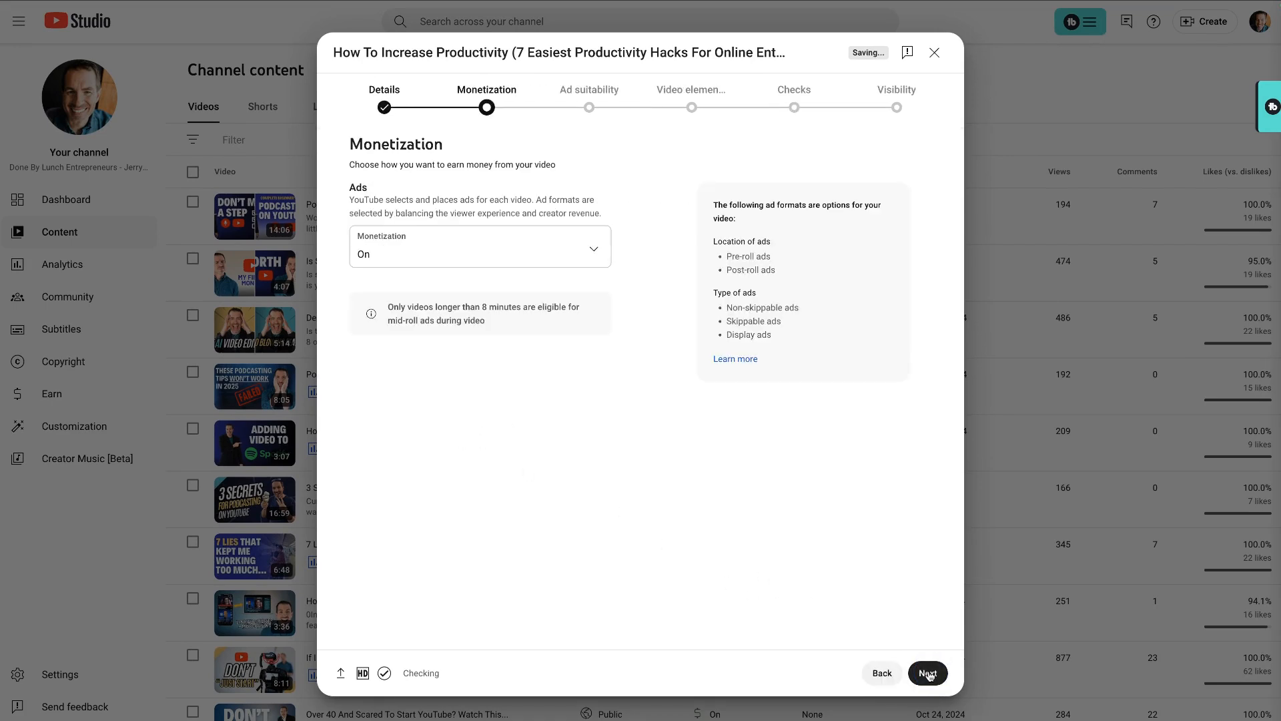
{"action": "left_click", "coordinate": [921, 673]}
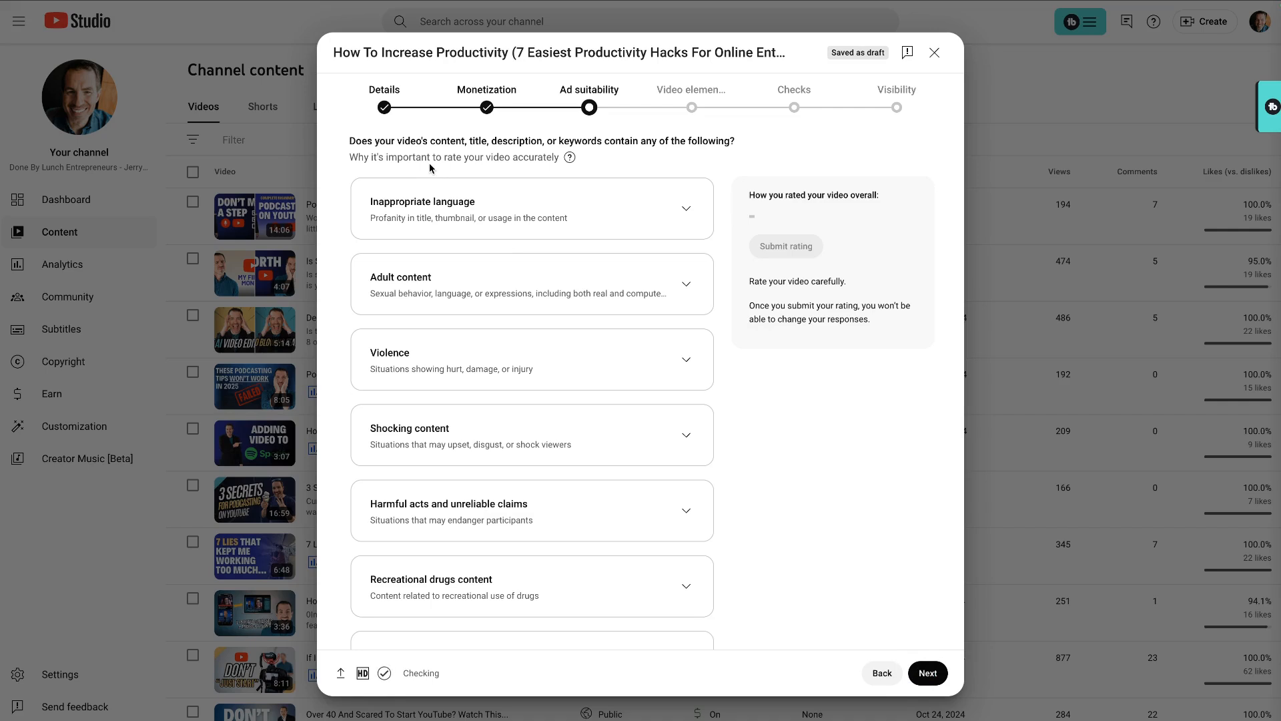
{"action": "scroll", "coordinate": [485, 467], "scroll_direction": "down", "scroll_amount": 1}
{"action": "scroll", "coordinate": [485, 469], "scroll_direction": "down", "scroll_amount": 2}
{"action": "scroll", "coordinate": [527, 497], "scroll_direction": "up", "scroll_amount": 3}
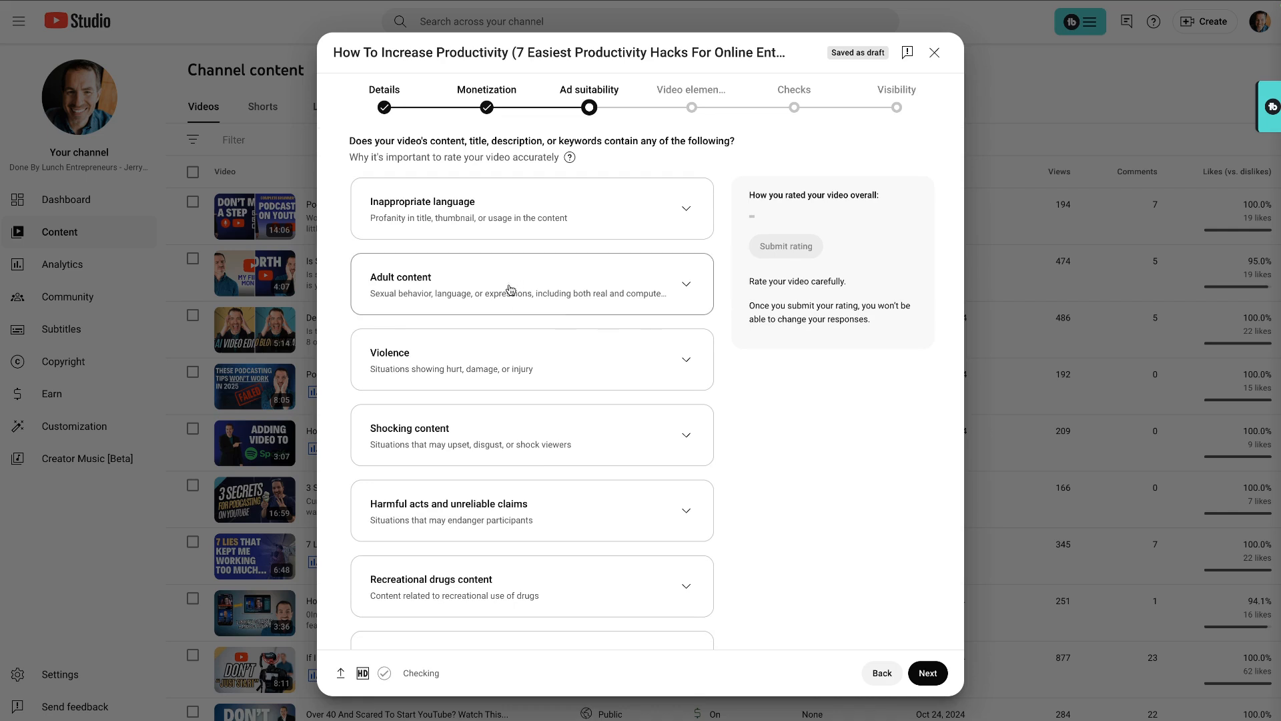
{"action": "scroll", "coordinate": [483, 275], "scroll_direction": "down", "scroll_amount": 3}
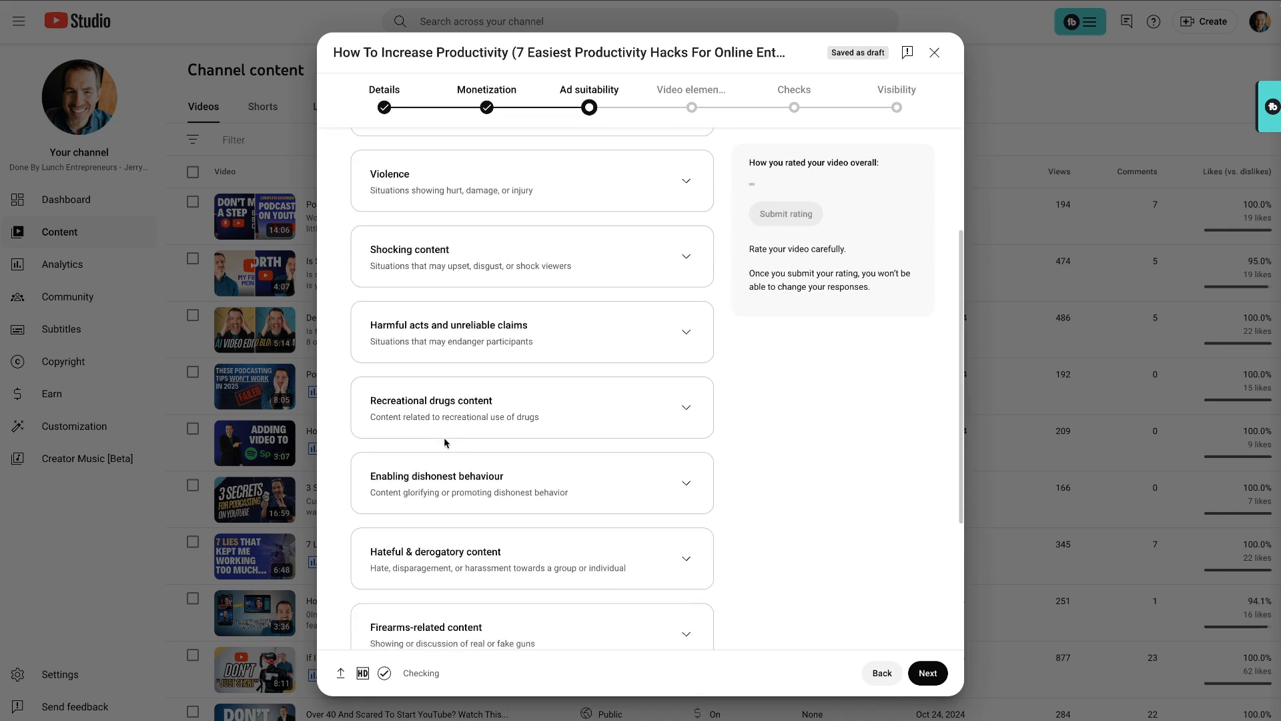
{"action": "scroll", "coordinate": [458, 486], "scroll_direction": "down", "scroll_amount": 4}
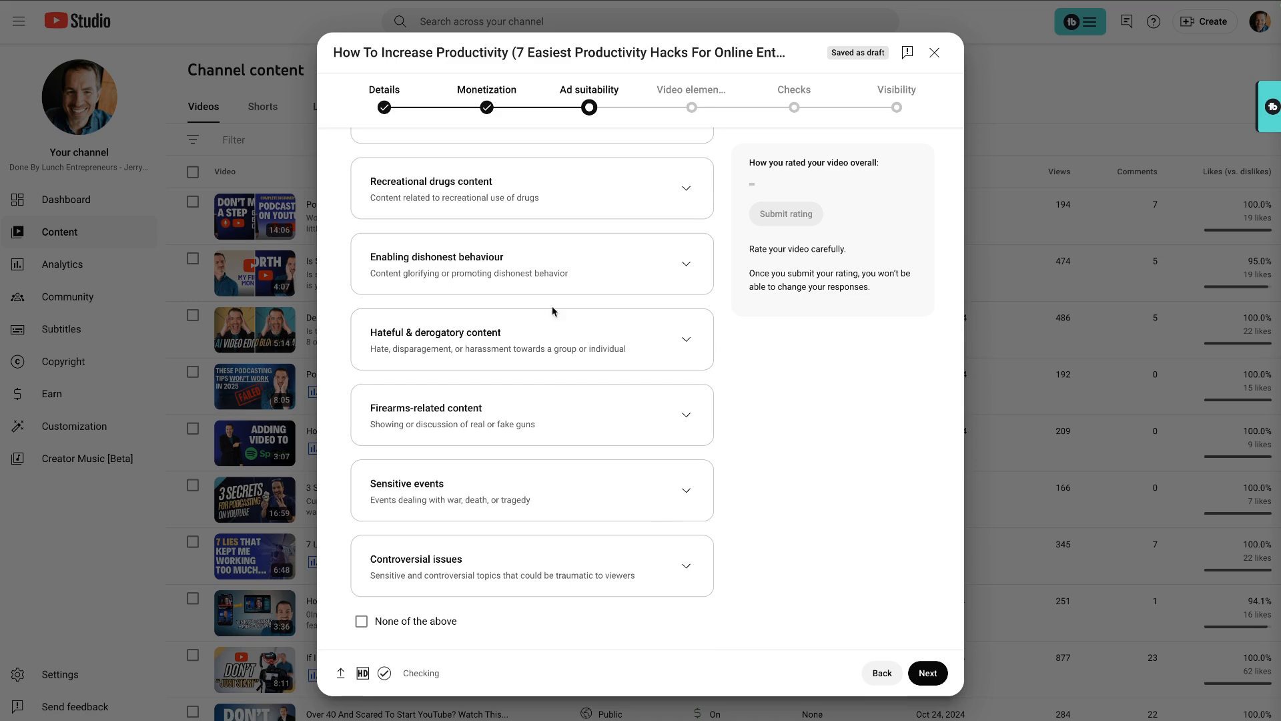
{"action": "left_click", "coordinate": [362, 622]}
{"action": "left_click", "coordinate": [786, 217]}
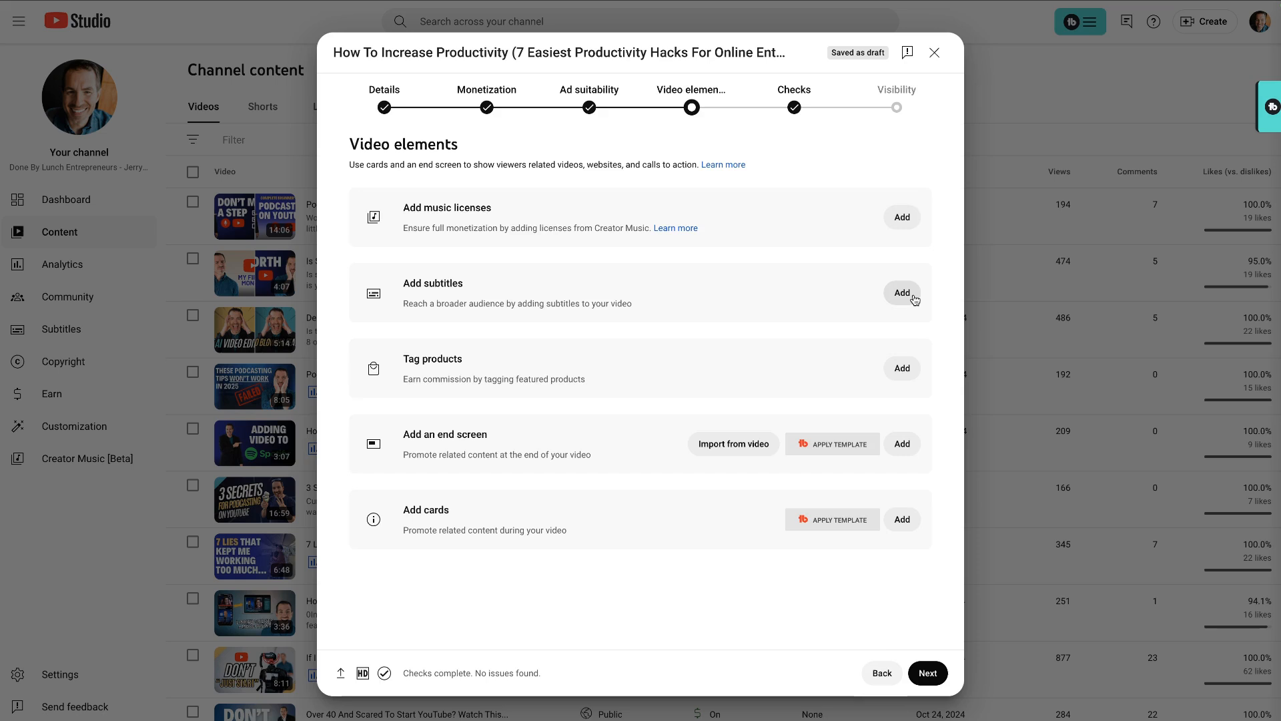
Step: Schedule the video to go public on Dec 16, 2024 at 7:00 AM without setting it as a Premiere
{"action": "left_click", "coordinate": [928, 673]}
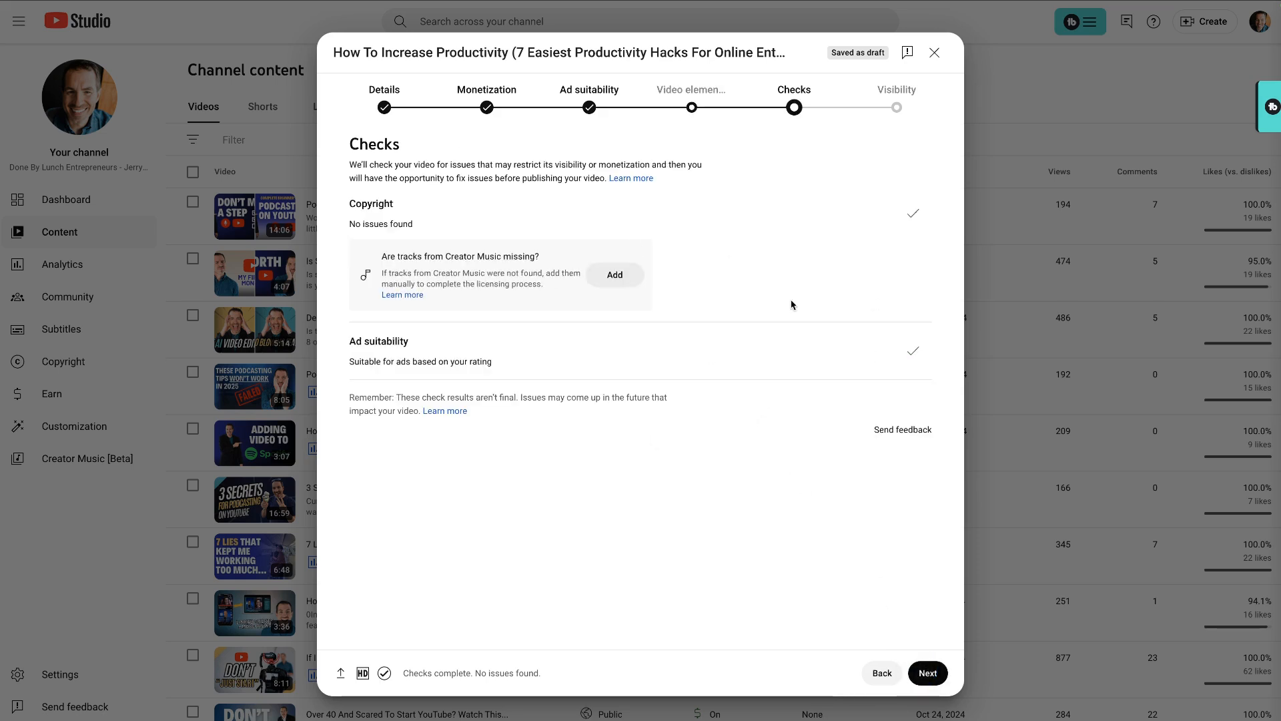
{"action": "left_click", "coordinate": [931, 675]}
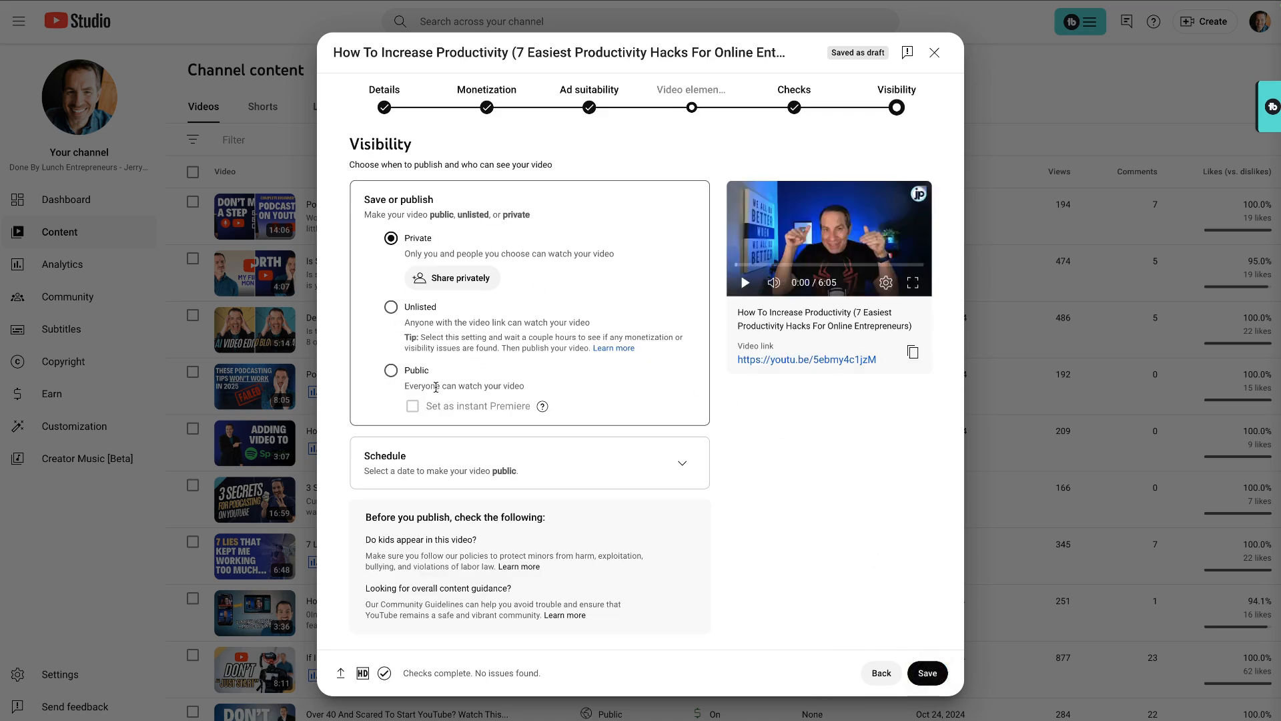
{"action": "left_click", "coordinate": [684, 464]}
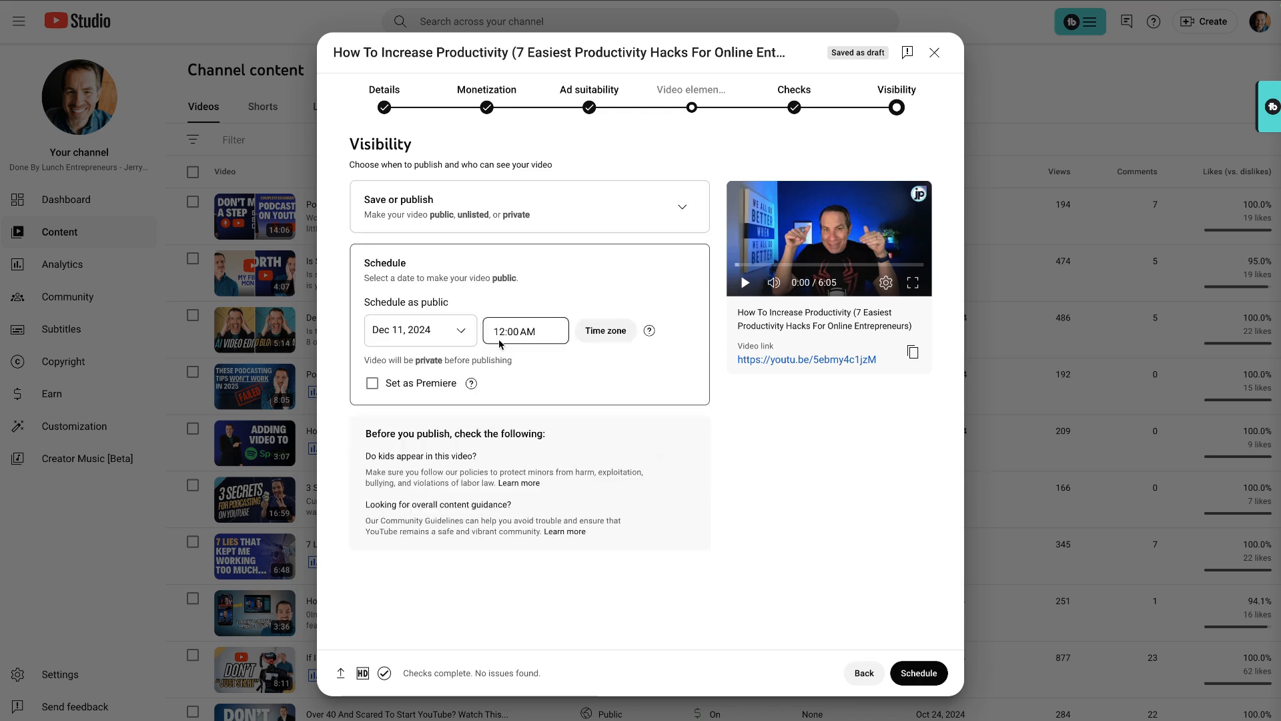
{"action": "left_click", "coordinate": [460, 334]}
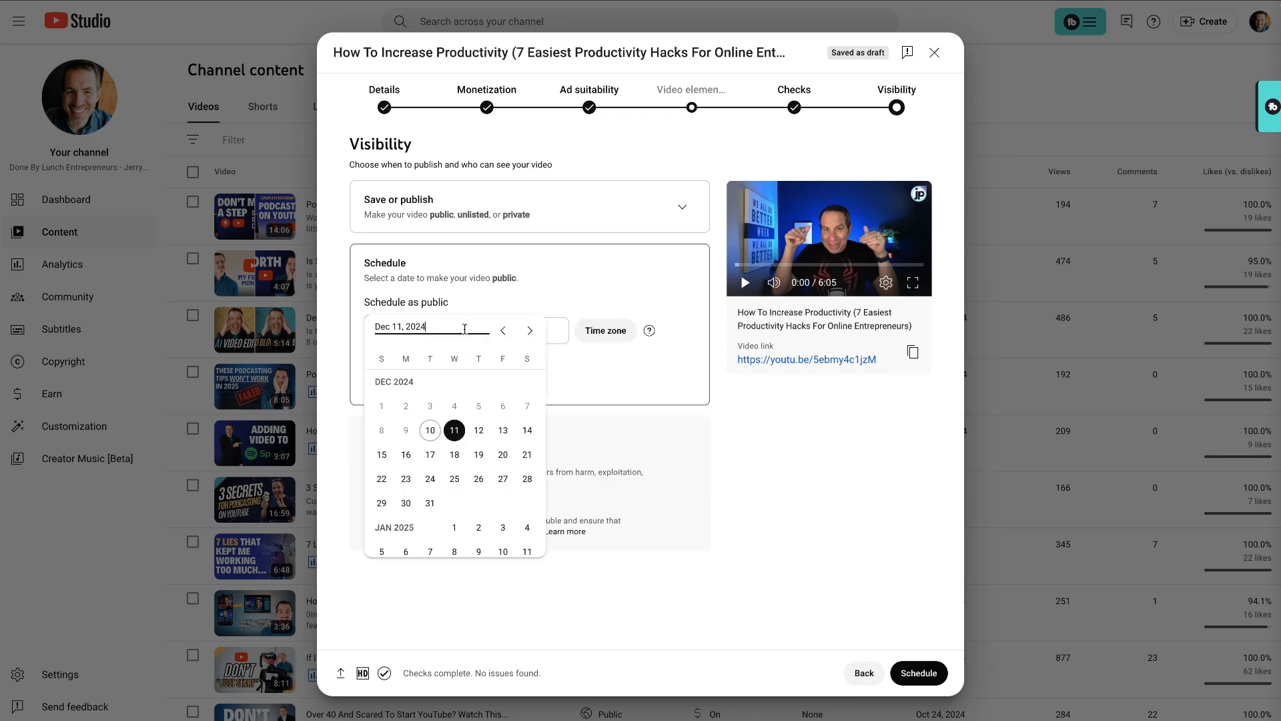
{"action": "left_click", "coordinate": [406, 455]}
{"action": "left_click", "coordinate": [640, 376]}
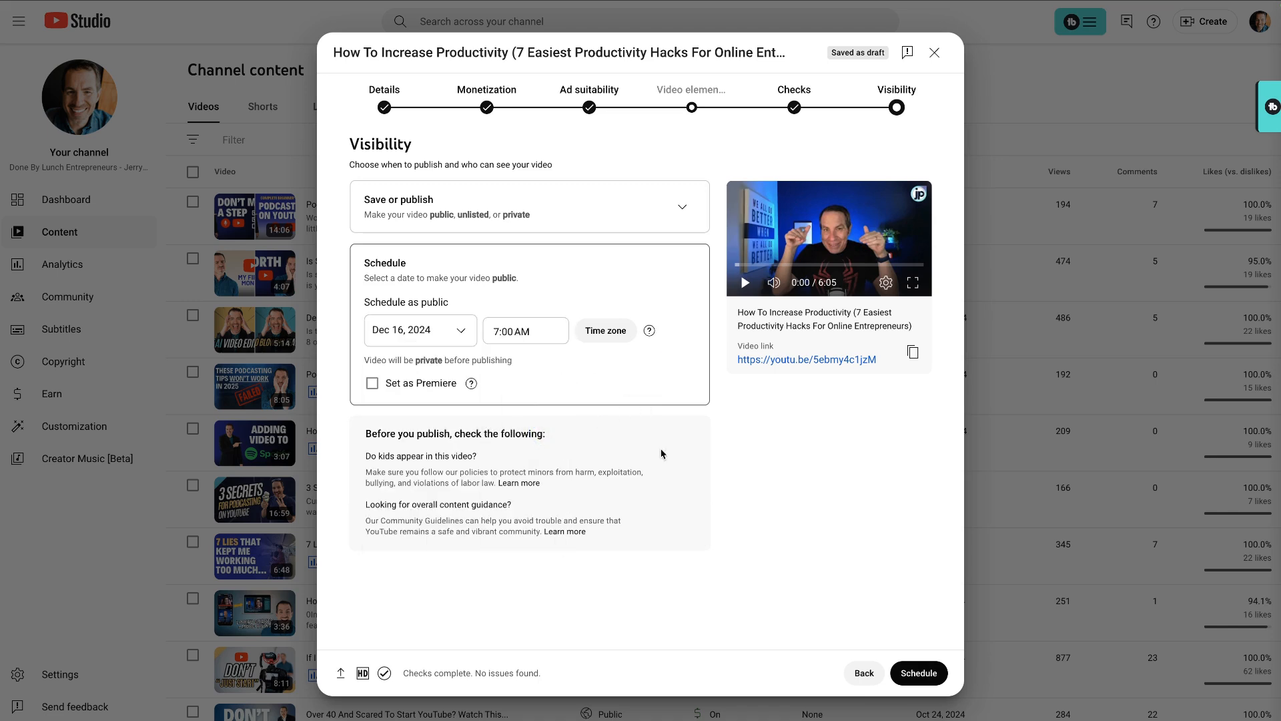
{"action": "left_click", "coordinate": [371, 386]}
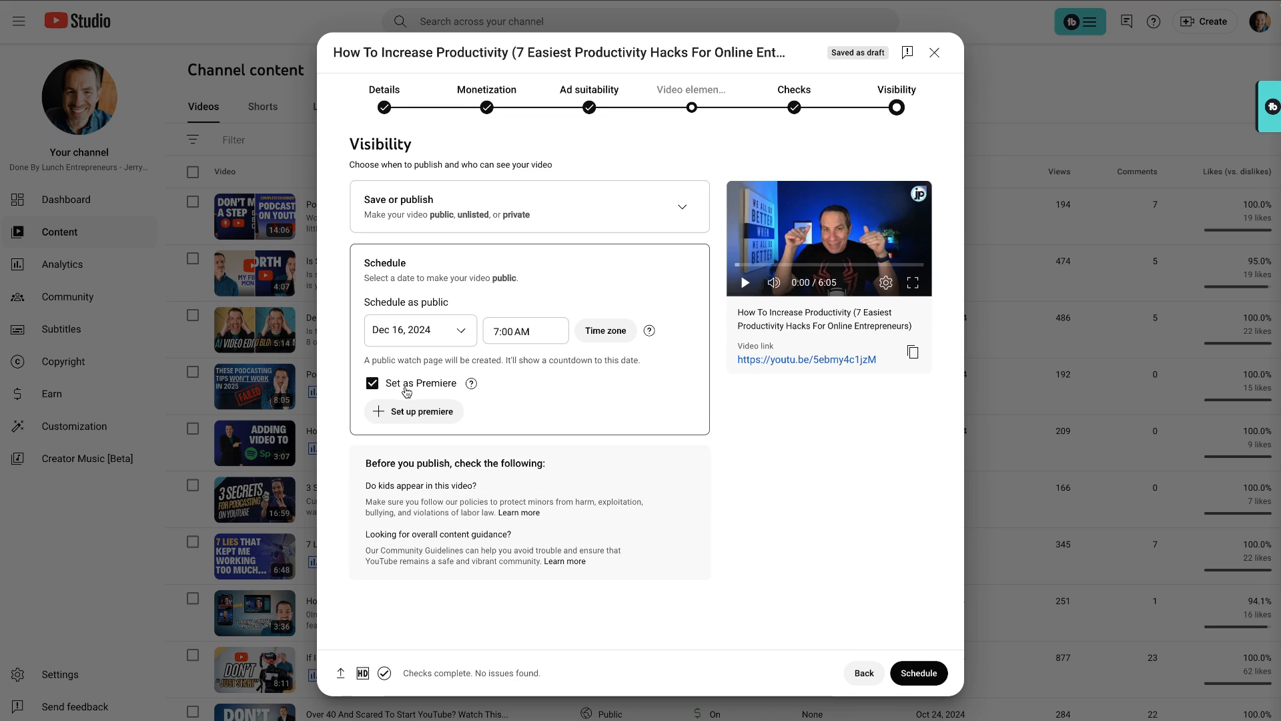
{"action": "left_click", "coordinate": [372, 384]}
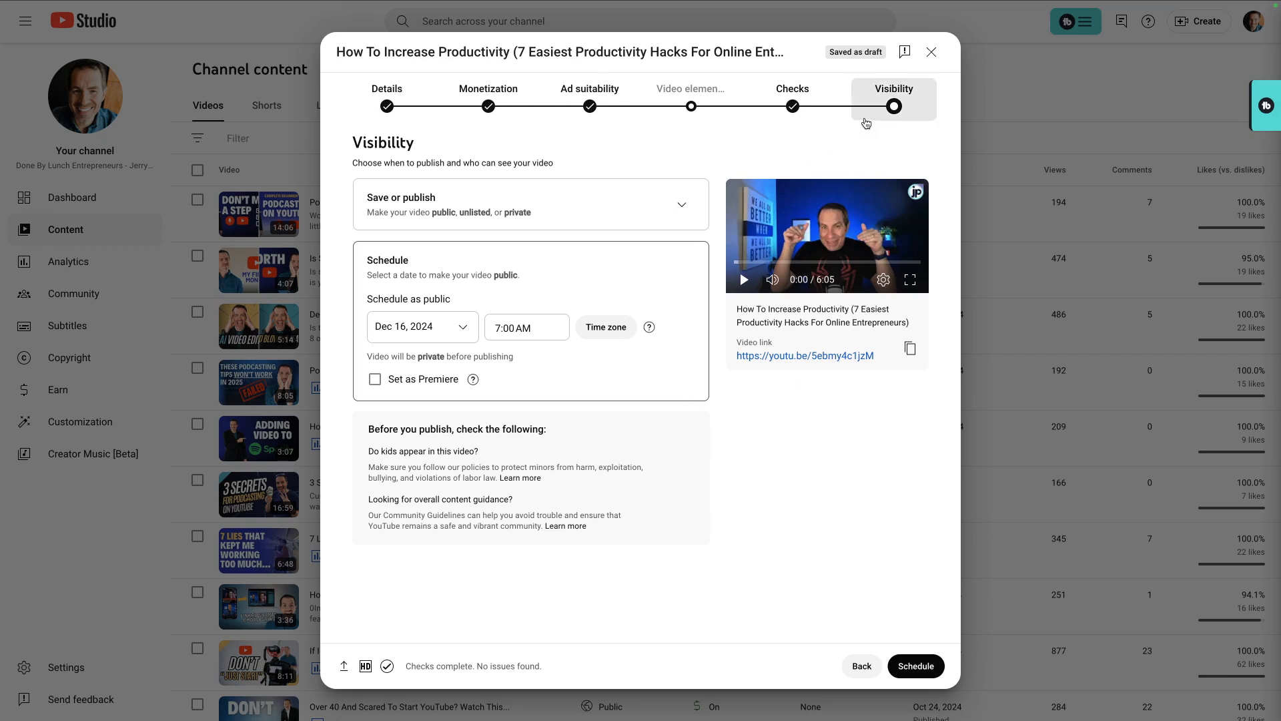
Step: Add an end screen video element featuring the specific video "7 Lies I Told Myself That Kept Me Working Too Much"
{"action": "left_click", "coordinate": [684, 118]}
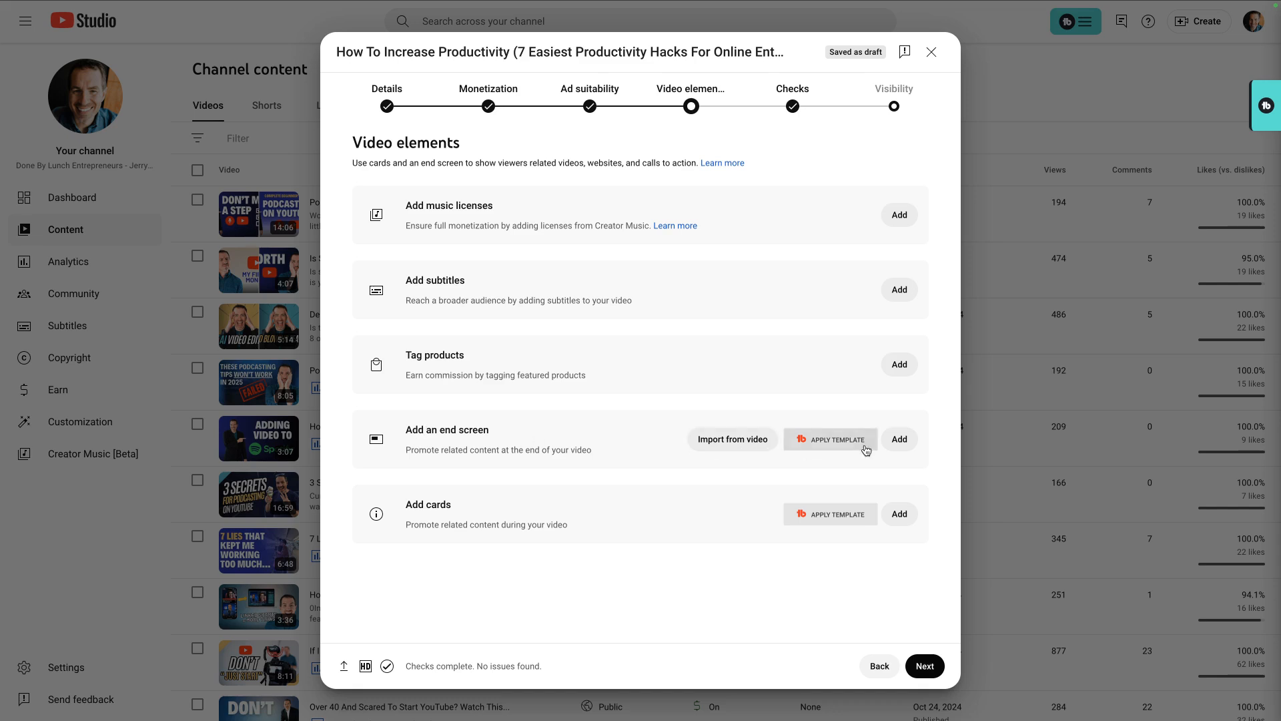
{"action": "left_click", "coordinate": [898, 439]}
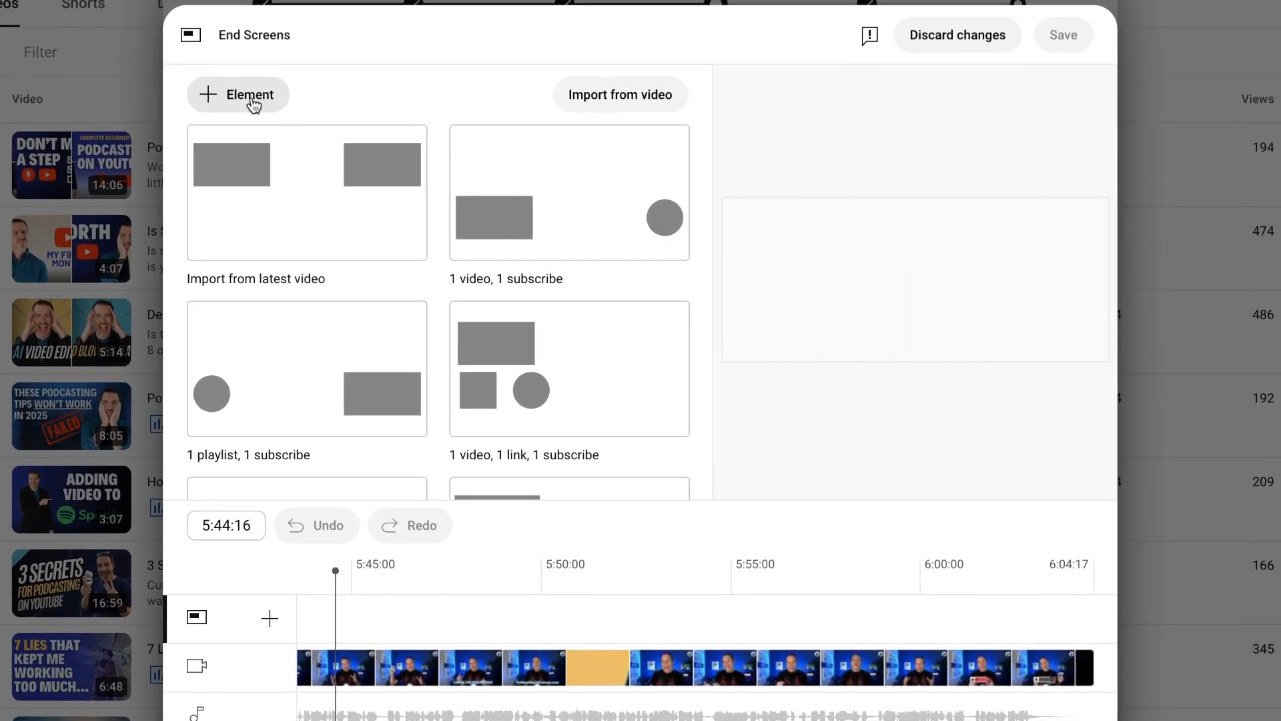
{"action": "left_click", "coordinate": [253, 103]}
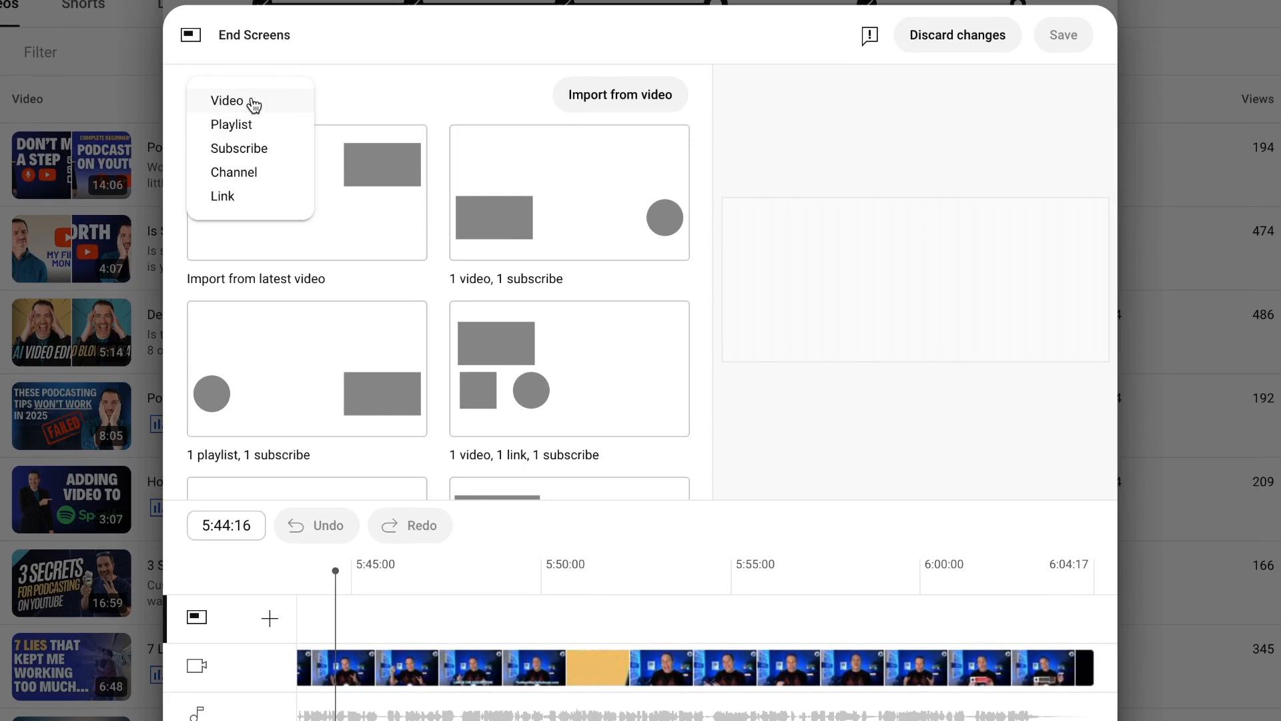
{"action": "left_click", "coordinate": [240, 109]}
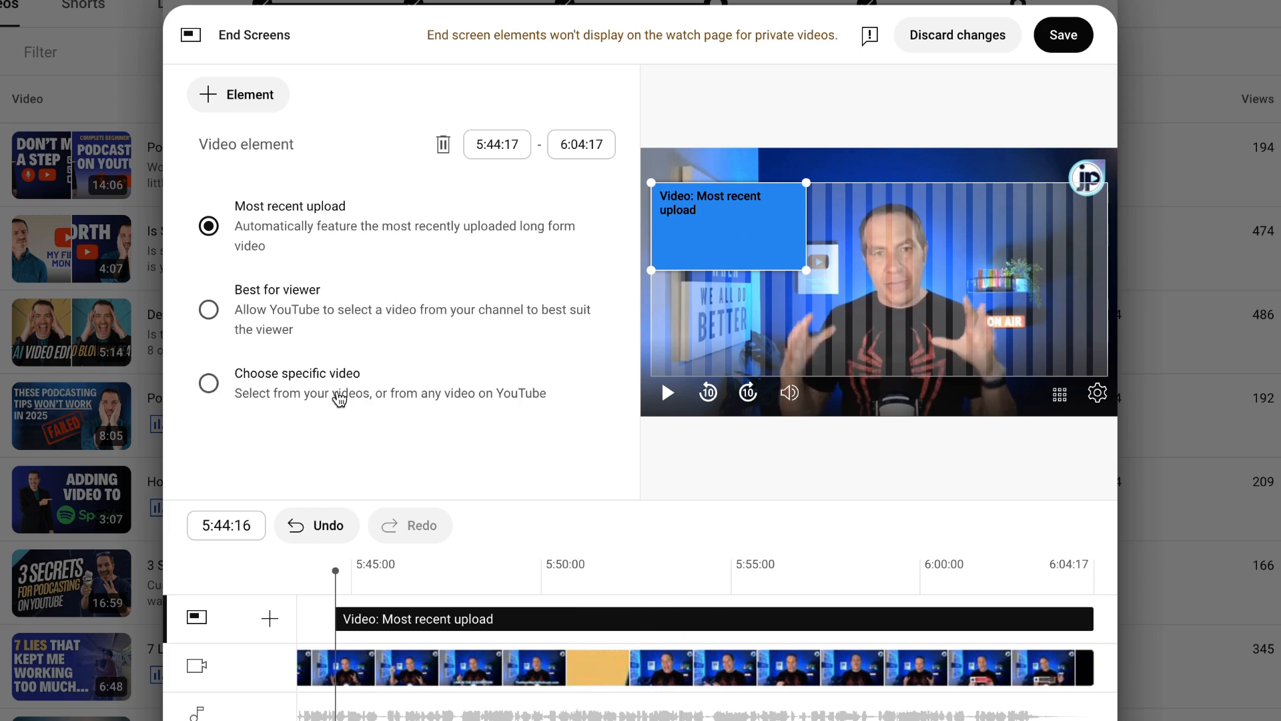
{"action": "left_click", "coordinate": [209, 384]}
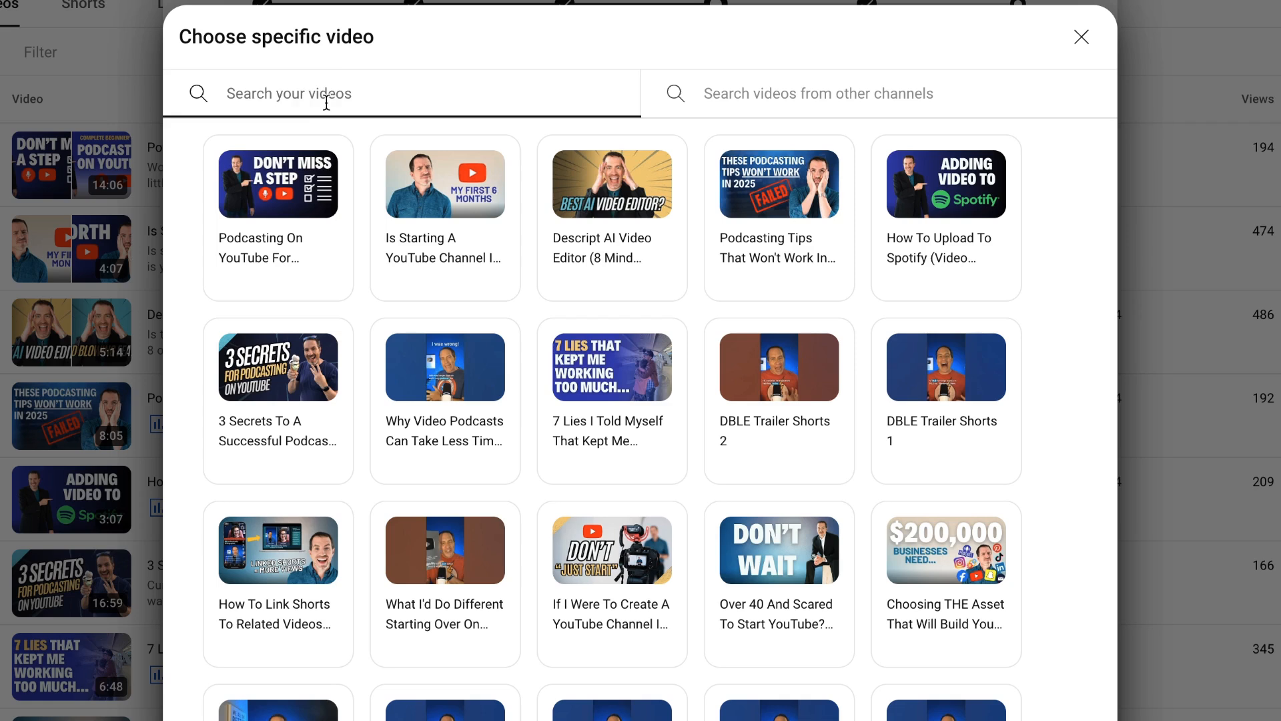
{"action": "left_click", "coordinate": [700, 99]}
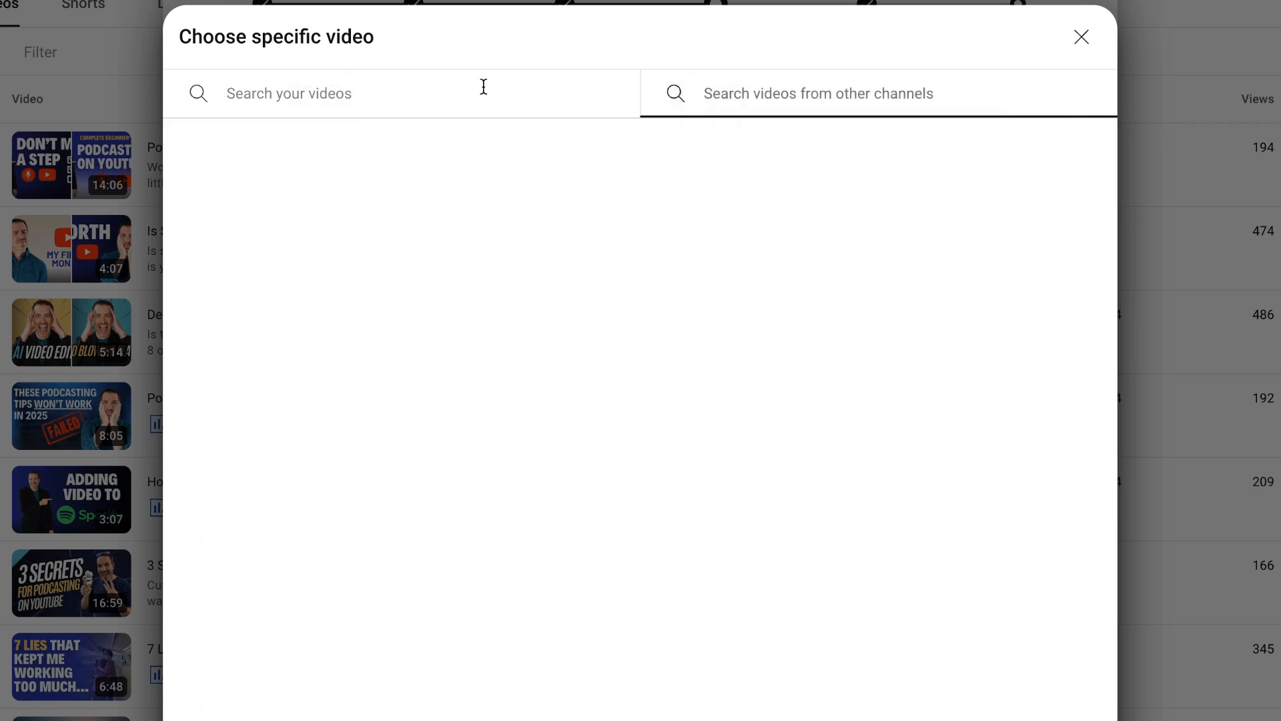
{"action": "left_click", "coordinate": [478, 90]}
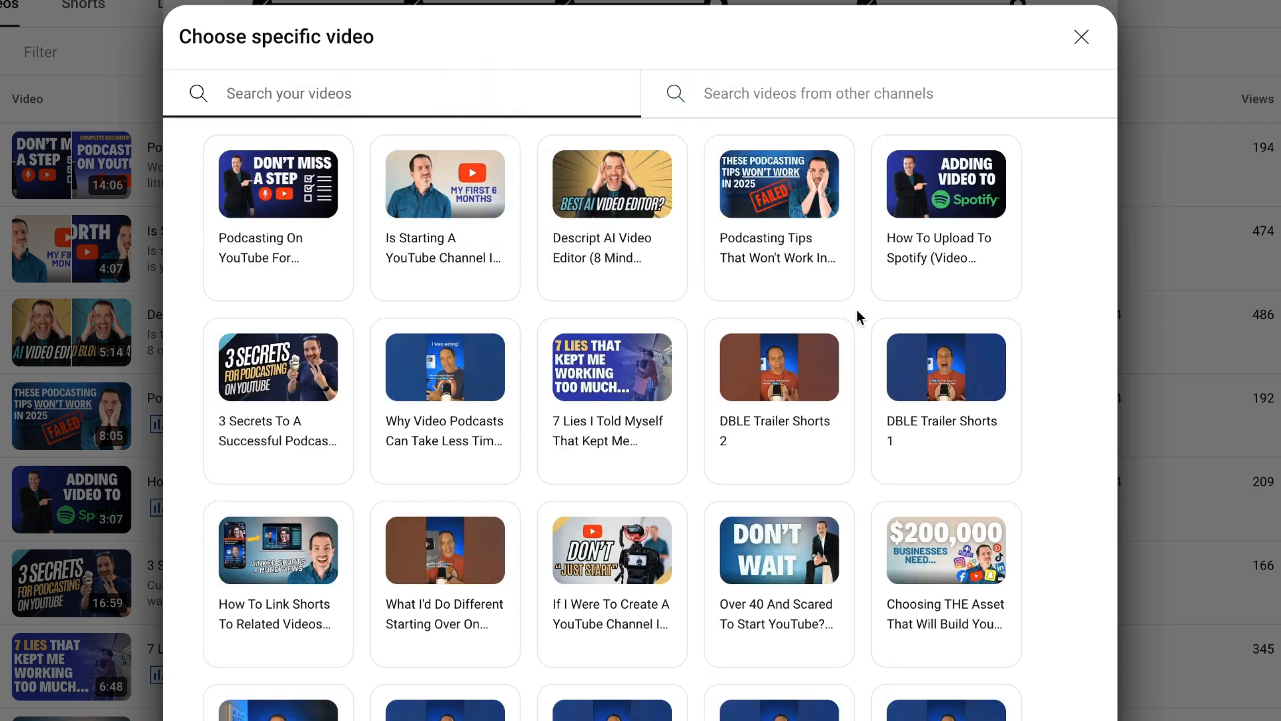
{"action": "left_click", "coordinate": [590, 363]}
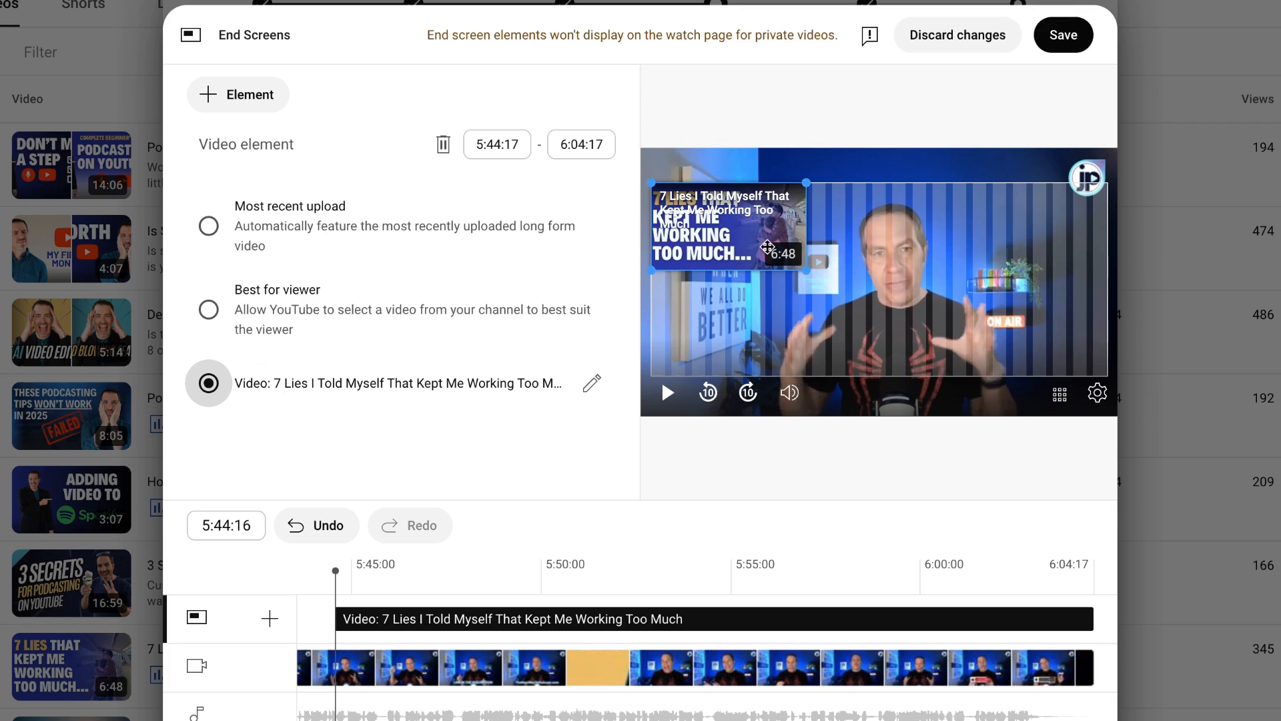
Step: Enlarge the end screen's video element slightly in the preview and try to extend its start earlier on the timeline
{"action": "left_click_drag", "start_coordinate": [808, 271], "coordinate": [828, 287]}
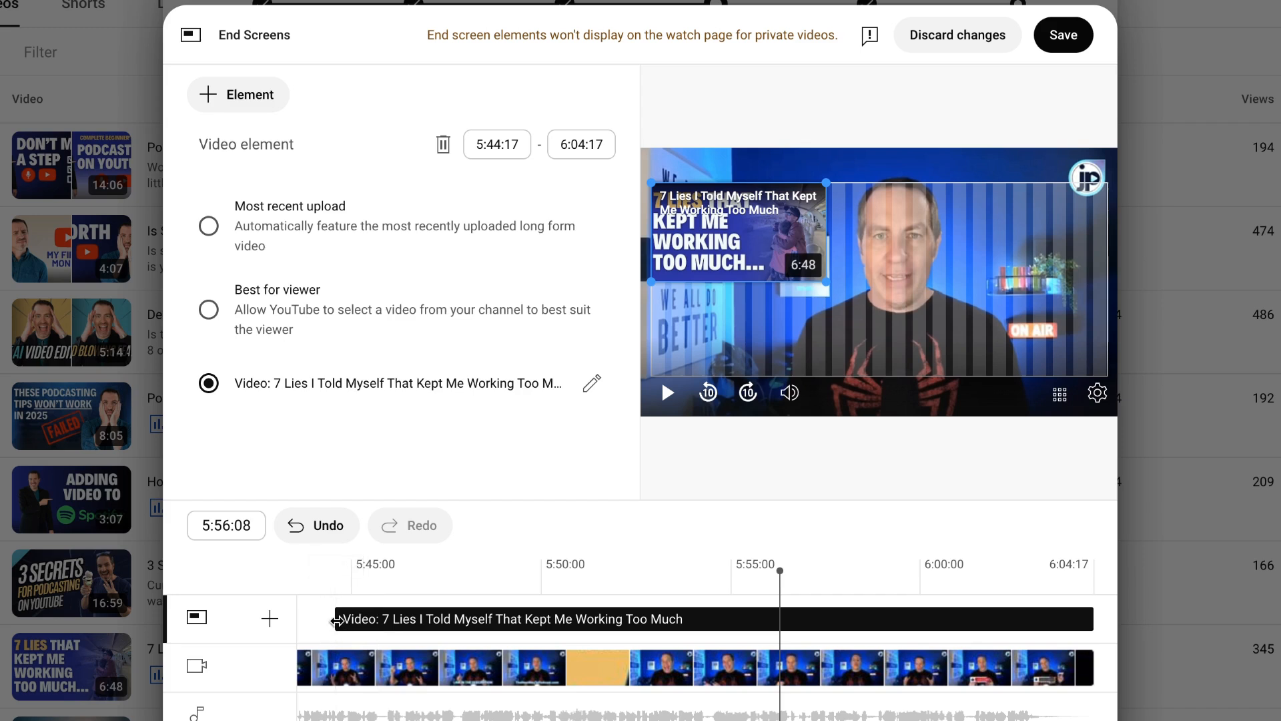
{"action": "mouse_move", "coordinate": [335, 621]}
{"action": "left_mouse_down"}
{"action": "mouse_move", "coordinate": [666, 618]}
{"action": "mouse_move", "coordinate": [317, 609]}
{"action": "left_mouse_up"}
{"action": "left_click_drag", "start_coordinate": [332, 615], "coordinate": [285, 616]}
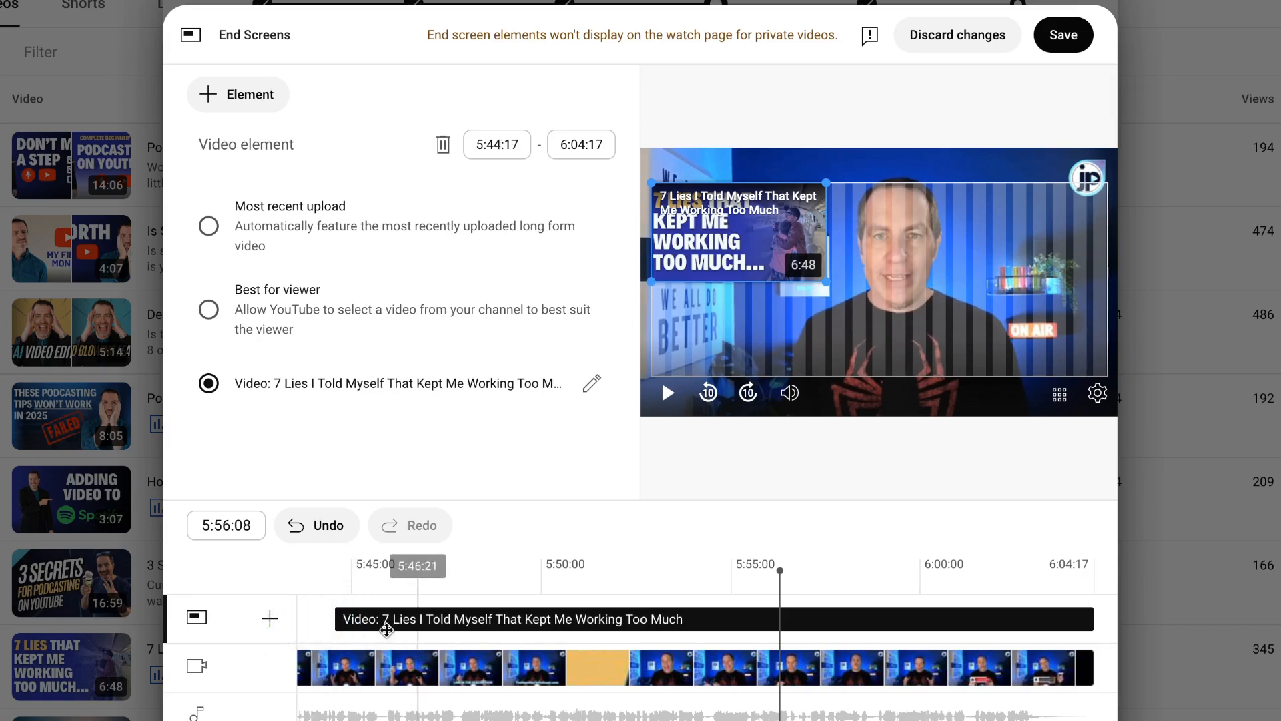